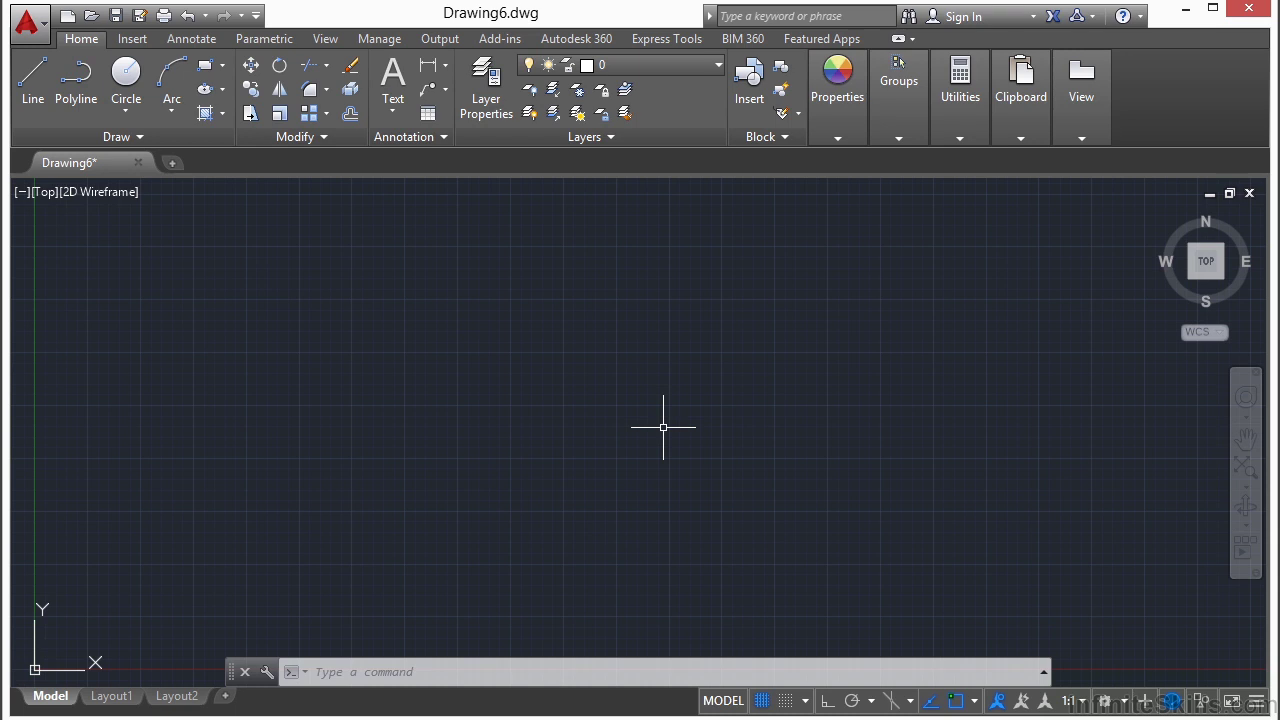
Open the drawing mechanical_example-imperial.dwg from the 04 folder.
{"action": "type", "text": "open"}
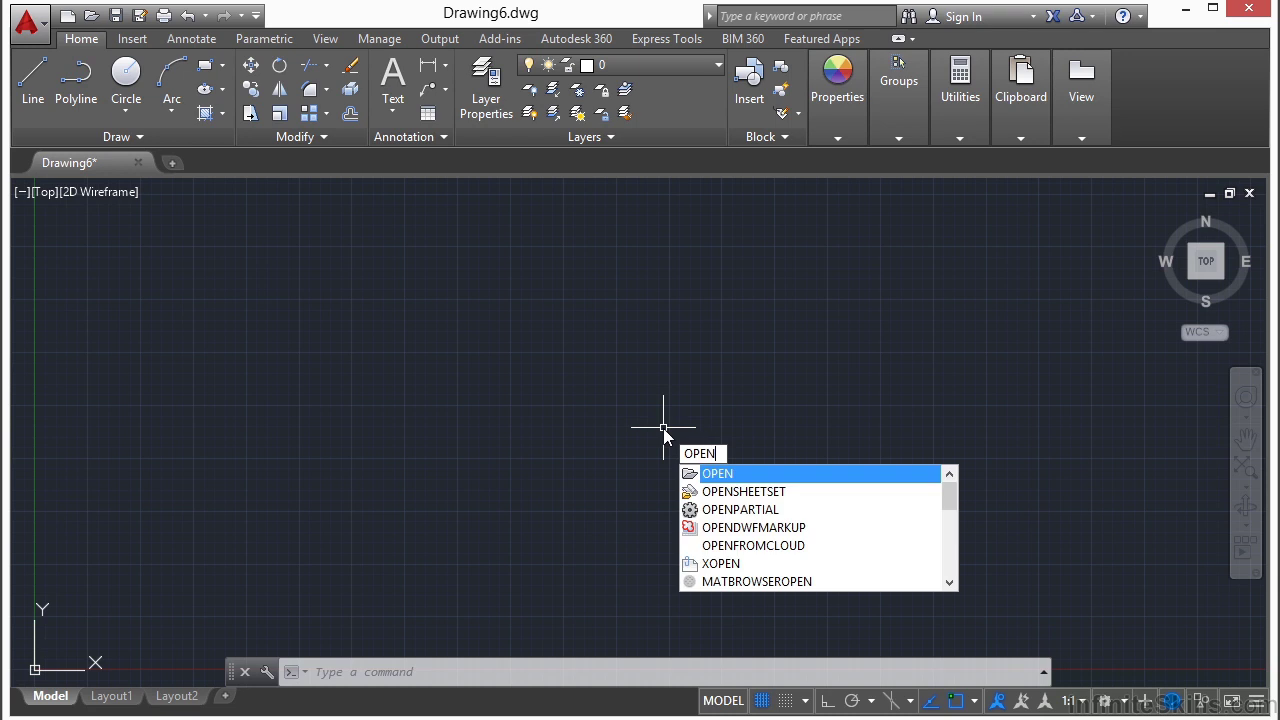
{"action": "key", "text": "Return"}
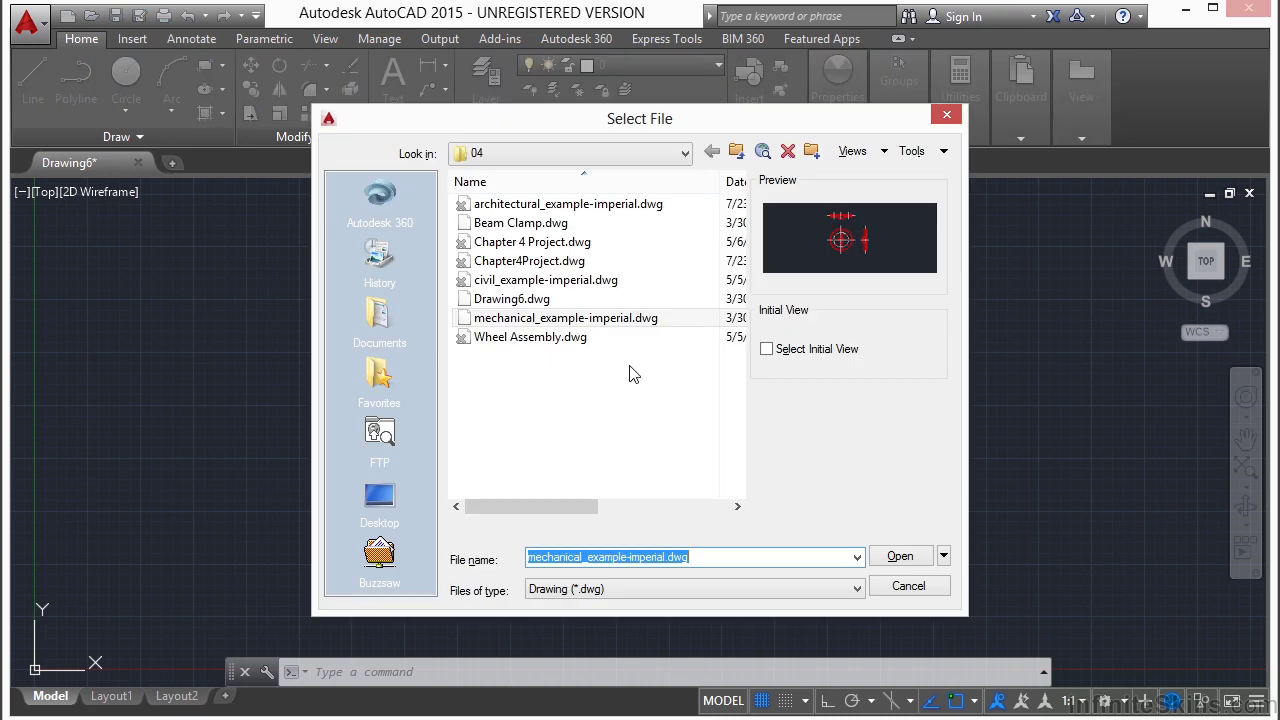
{"action": "left_click", "coordinate": [619, 322]}
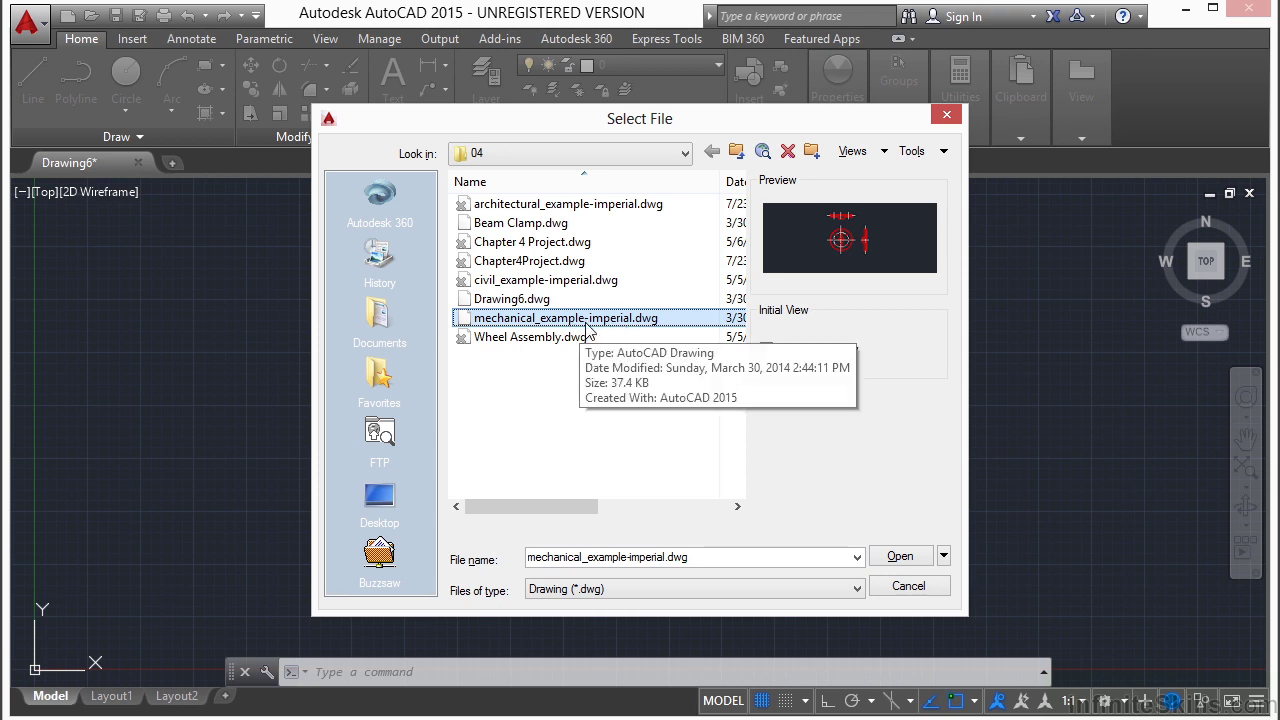
{"action": "left_click", "coordinate": [893, 562]}
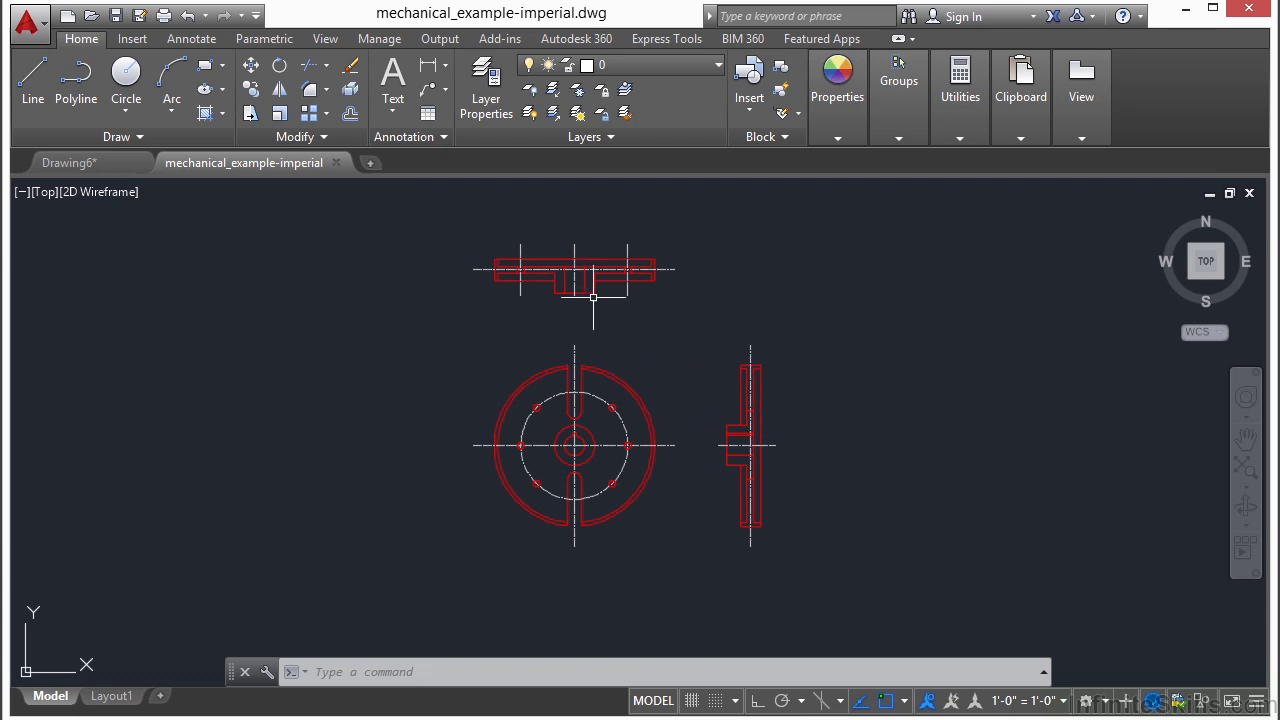
Examine the wheel's front, top and side views up close and as a whole.
{"action": "scroll", "coordinate": [565, 277], "scroll_direction": "up", "scroll_amount": 5}
{"action": "middle_click_drag", "start_coordinate": [620, 522], "coordinate": [585, 235]}
{"action": "scroll", "coordinate": [584, 235], "scroll_direction": "down", "scroll_amount": 2}
{"action": "middle_click_drag", "start_coordinate": [573, 529], "coordinate": [563, 419]}
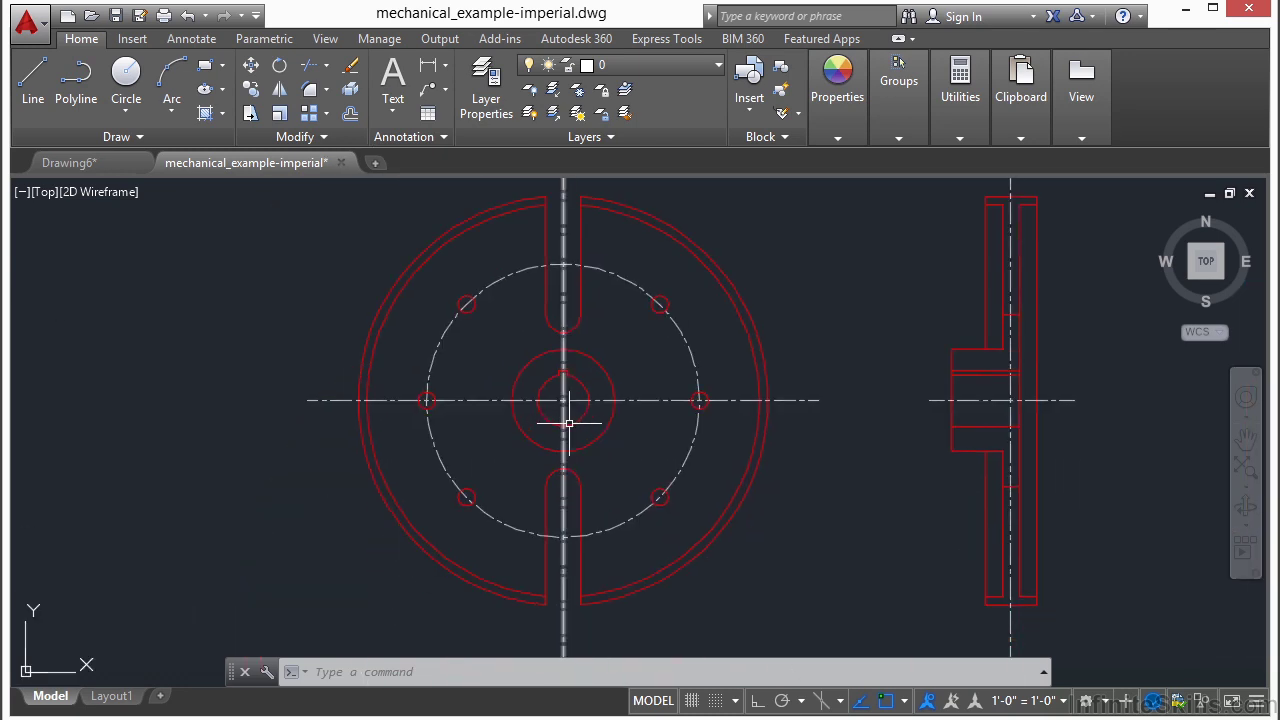
{"action": "scroll", "coordinate": [758, 462], "scroll_direction": "down", "scroll_amount": 2}
{"action": "mouse_move", "coordinate": [786, 272]}
{"action": "middle_mouse_down"}
{"action": "mouse_move", "coordinate": [743, 414]}
{"action": "mouse_move", "coordinate": [737, 363]}
{"action": "middle_mouse_up"}
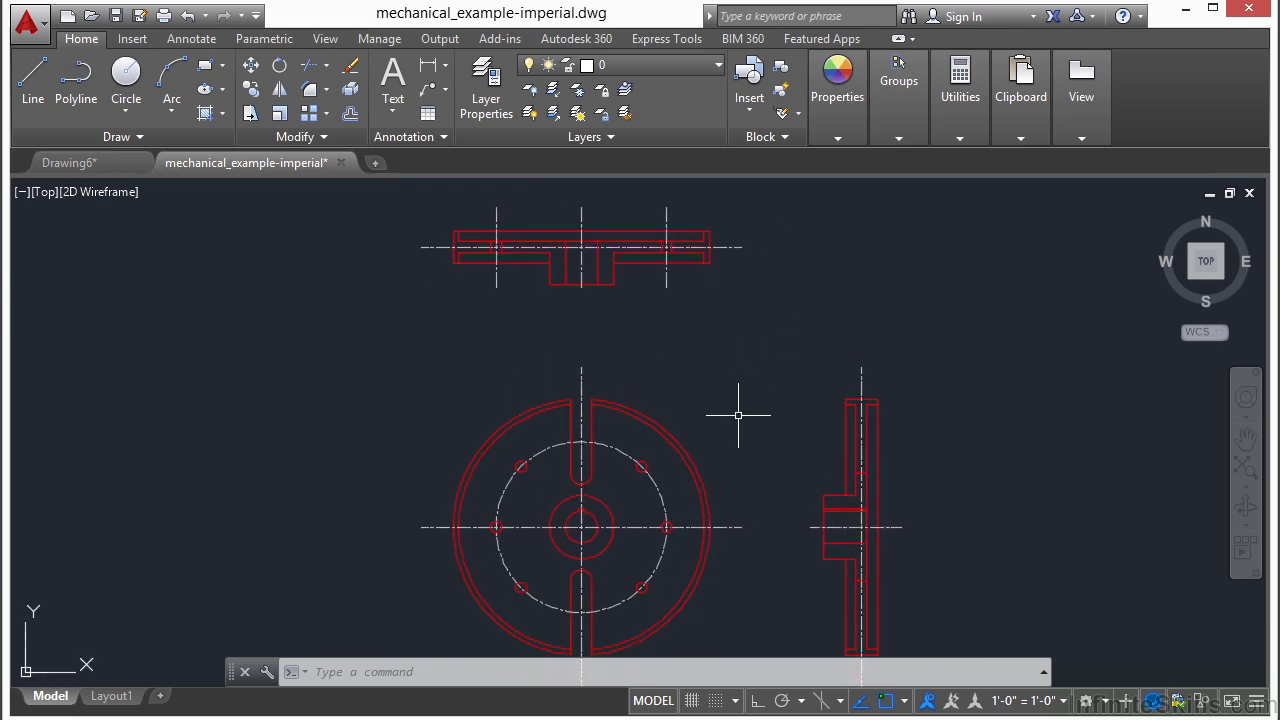
{"action": "scroll", "coordinate": [740, 409], "scroll_direction": "down", "scroll_amount": 2}
{"action": "middle_click_drag", "start_coordinate": [740, 434], "coordinate": [674, 397]}
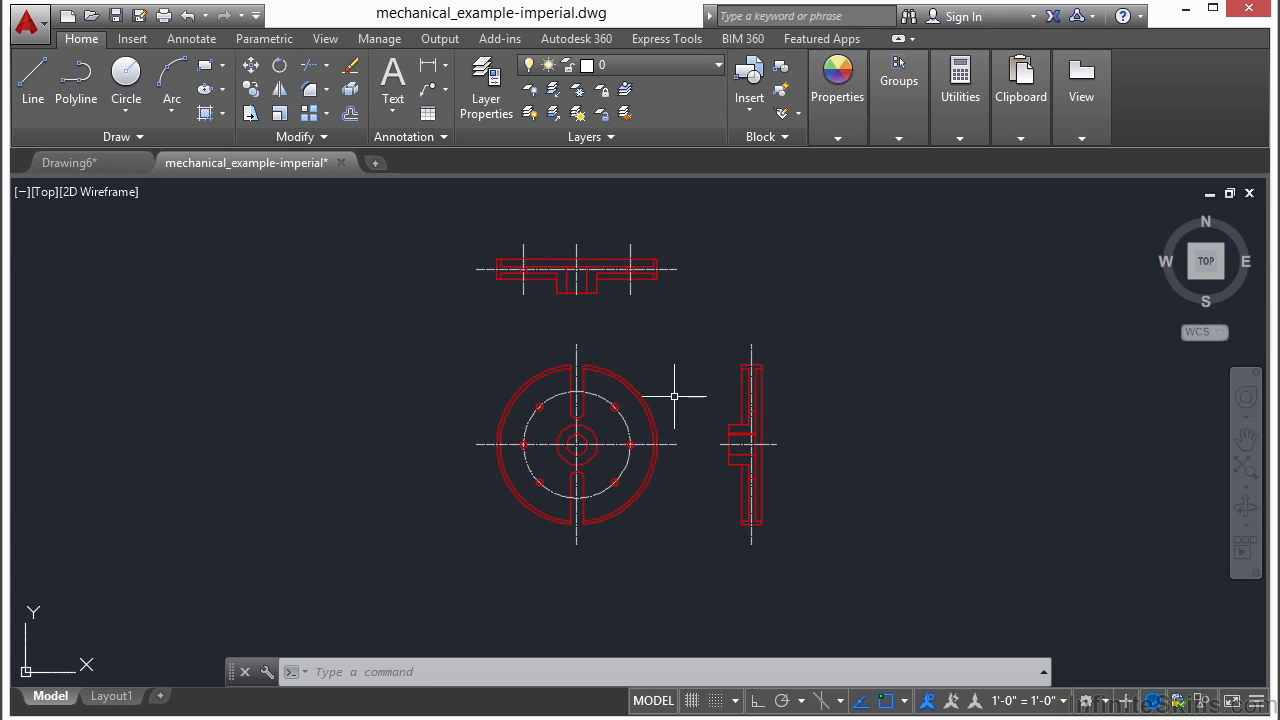
Try a Move selection by picking the side view's upper plate and hub edges one at a time, and cancel the command.
{"action": "type", "text": "move"}
{"action": "key", "text": "Return"}
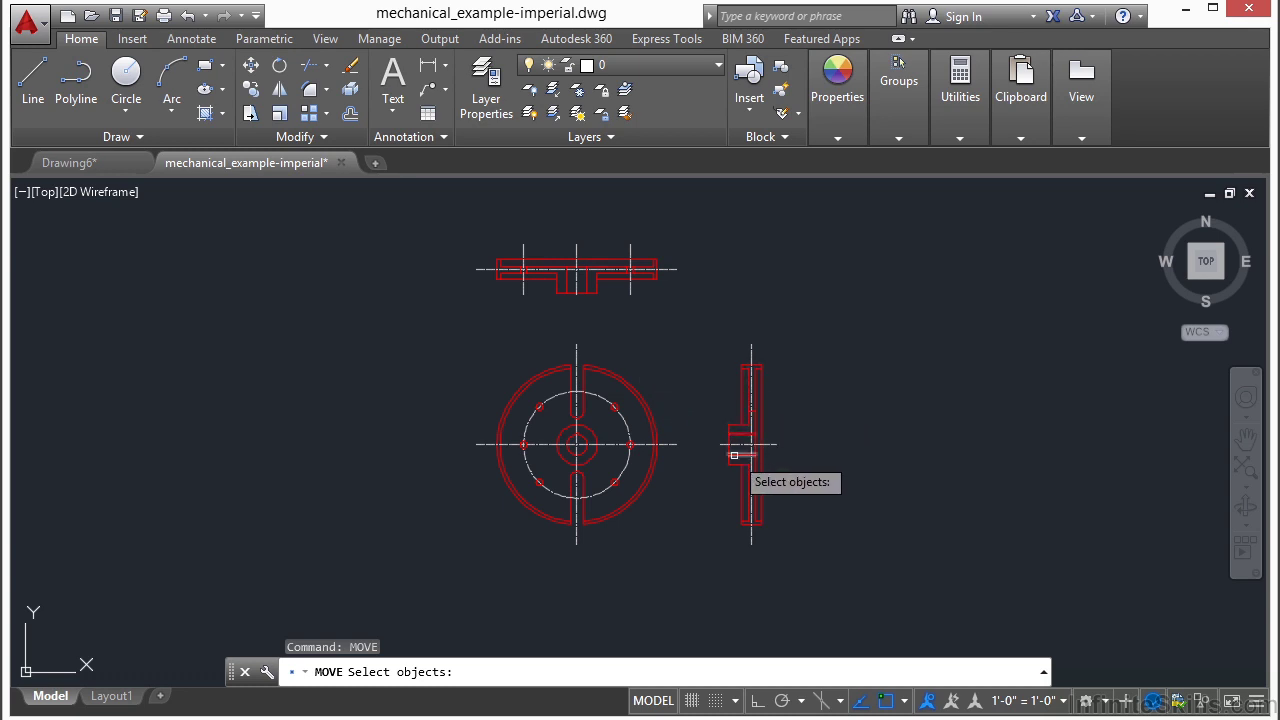
{"action": "scroll", "coordinate": [761, 413], "scroll_direction": "up", "scroll_amount": 5}
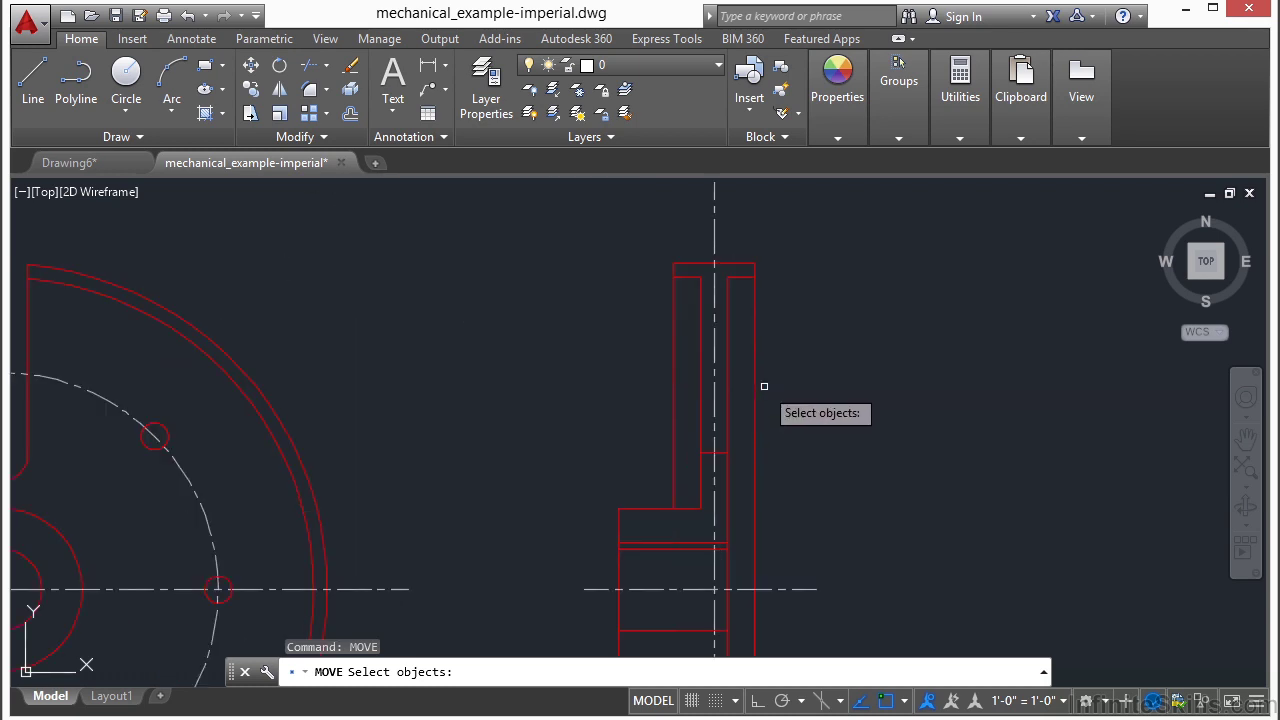
{"action": "left_click", "coordinate": [755, 330]}
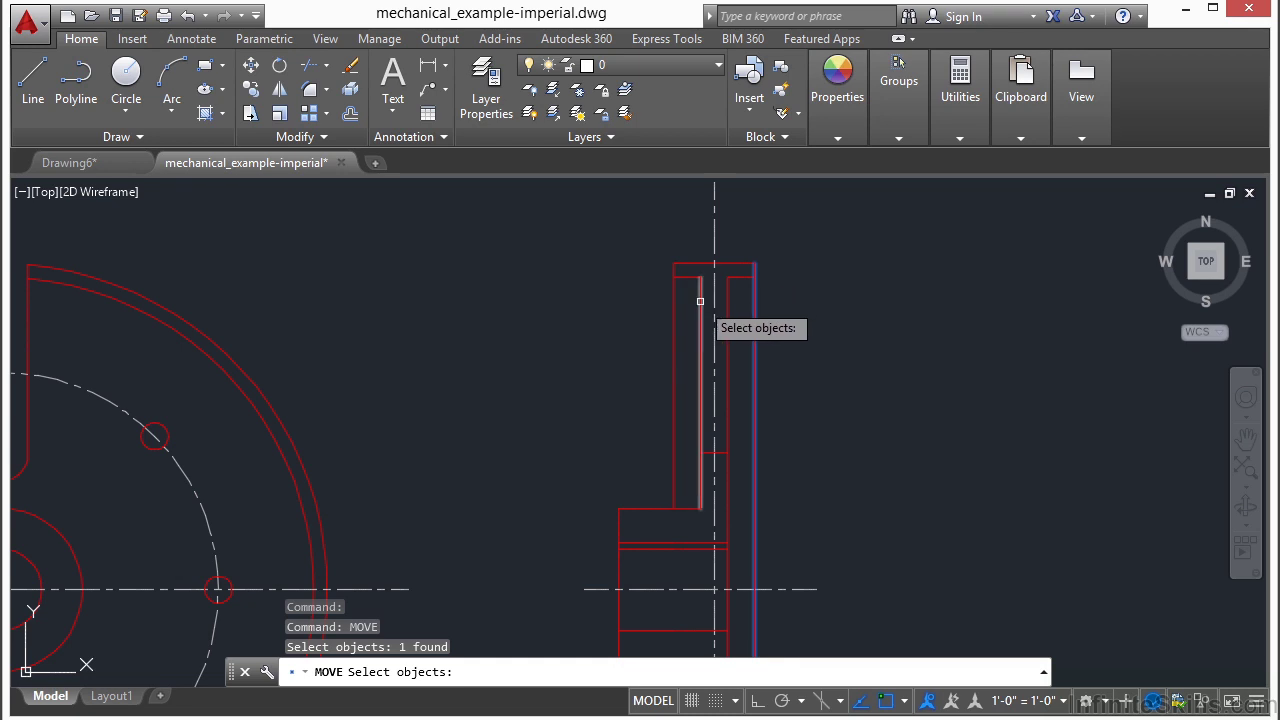
{"action": "left_click", "coordinate": [685, 275]}
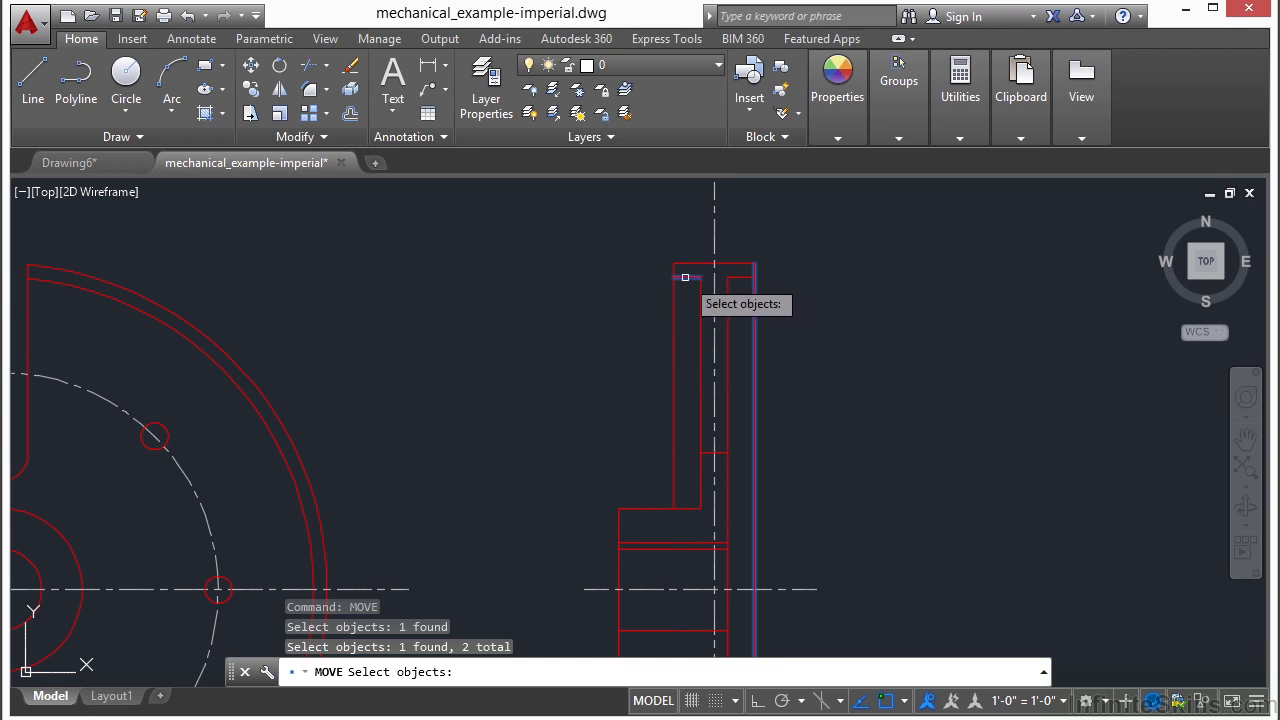
{"action": "left_click", "coordinate": [746, 276]}
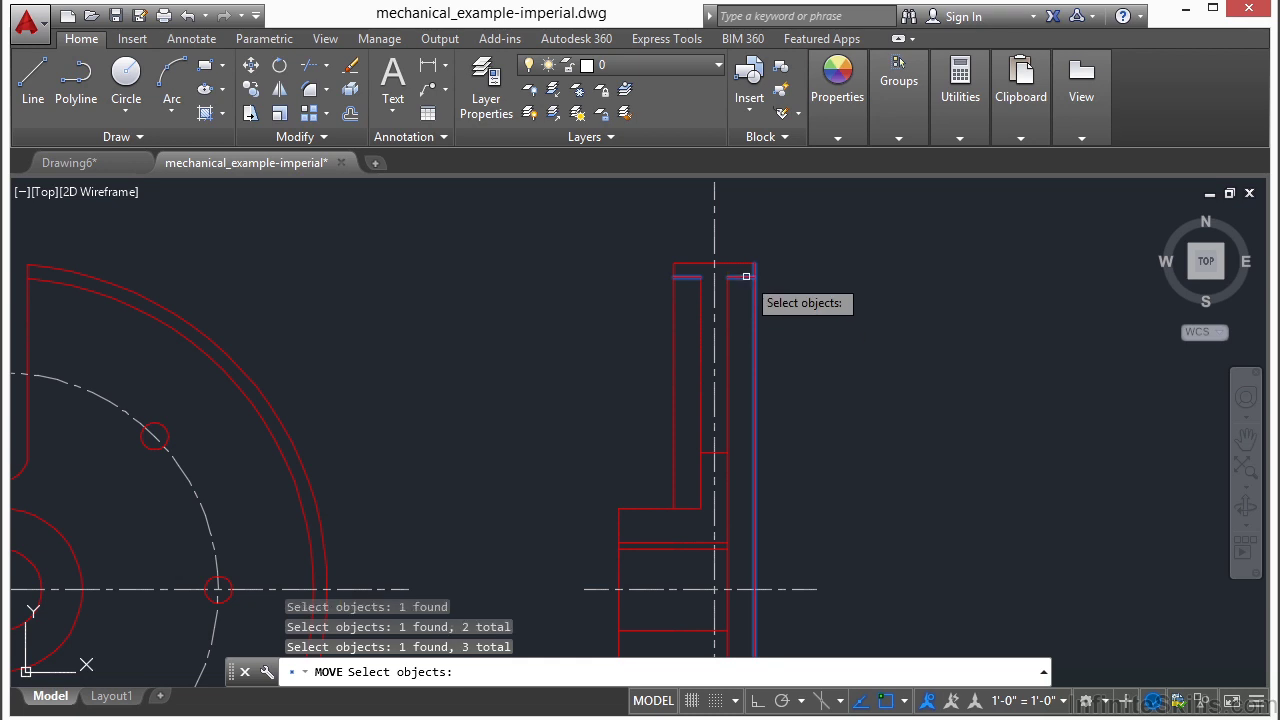
{"action": "left_click", "coordinate": [735, 265]}
{"action": "left_click", "coordinate": [674, 300]}
{"action": "left_click", "coordinate": [700, 305]}
{"action": "left_click", "coordinate": [727, 308]}
{"action": "left_click", "coordinate": [708, 451]}
{"action": "middle_click_drag", "start_coordinate": [646, 480], "coordinate": [651, 342]}
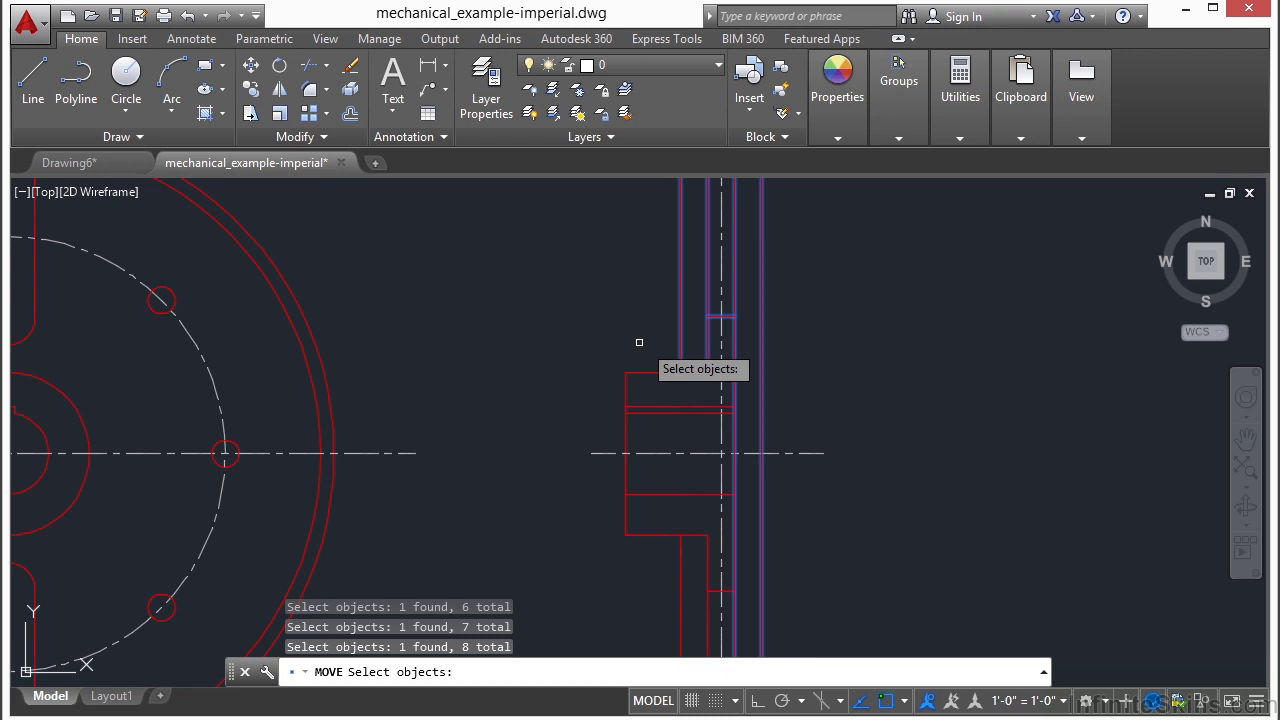
{"action": "left_click", "coordinate": [656, 372]}
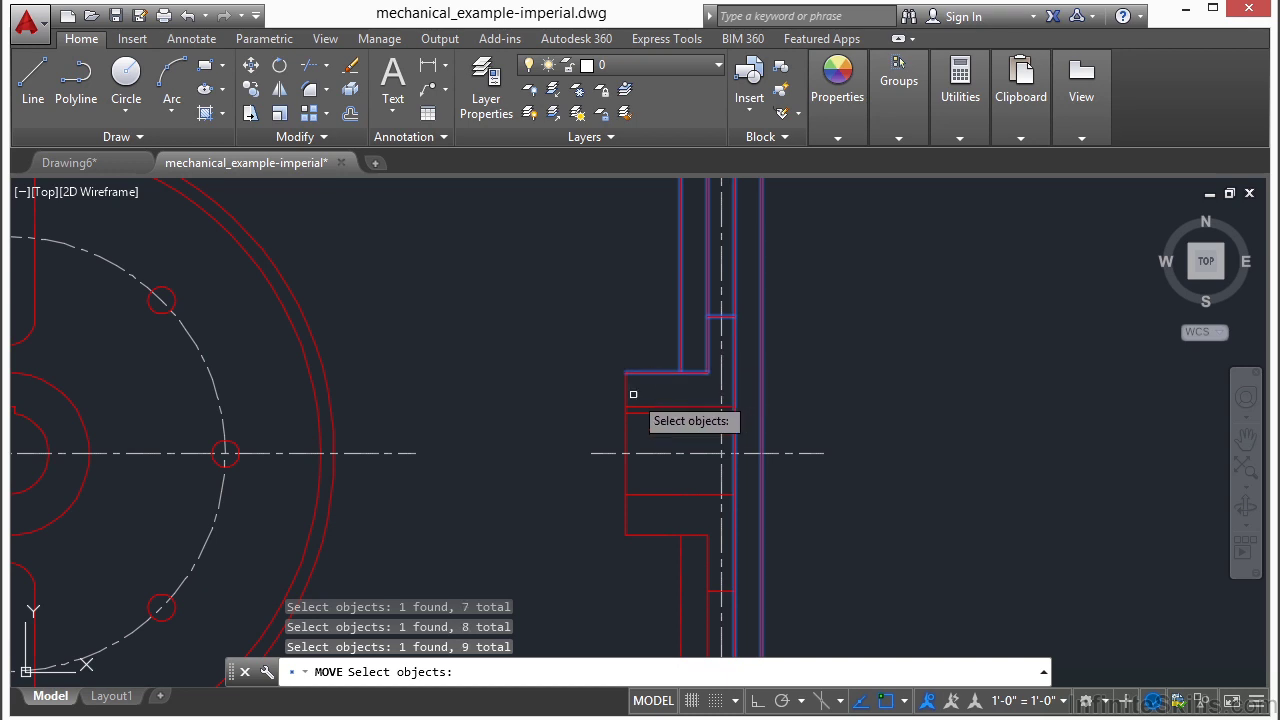
{"action": "left_click", "coordinate": [625, 388]}
{"action": "left_click", "coordinate": [645, 407]}
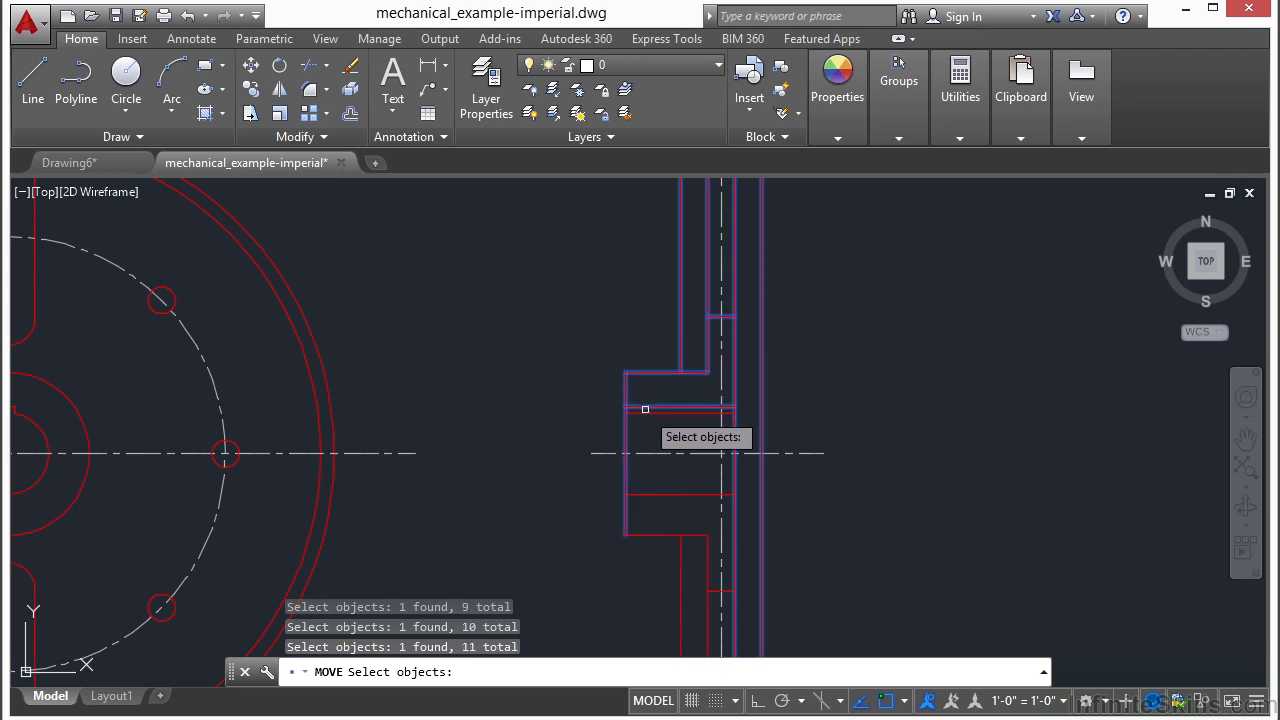
{"action": "left_click", "coordinate": [646, 412]}
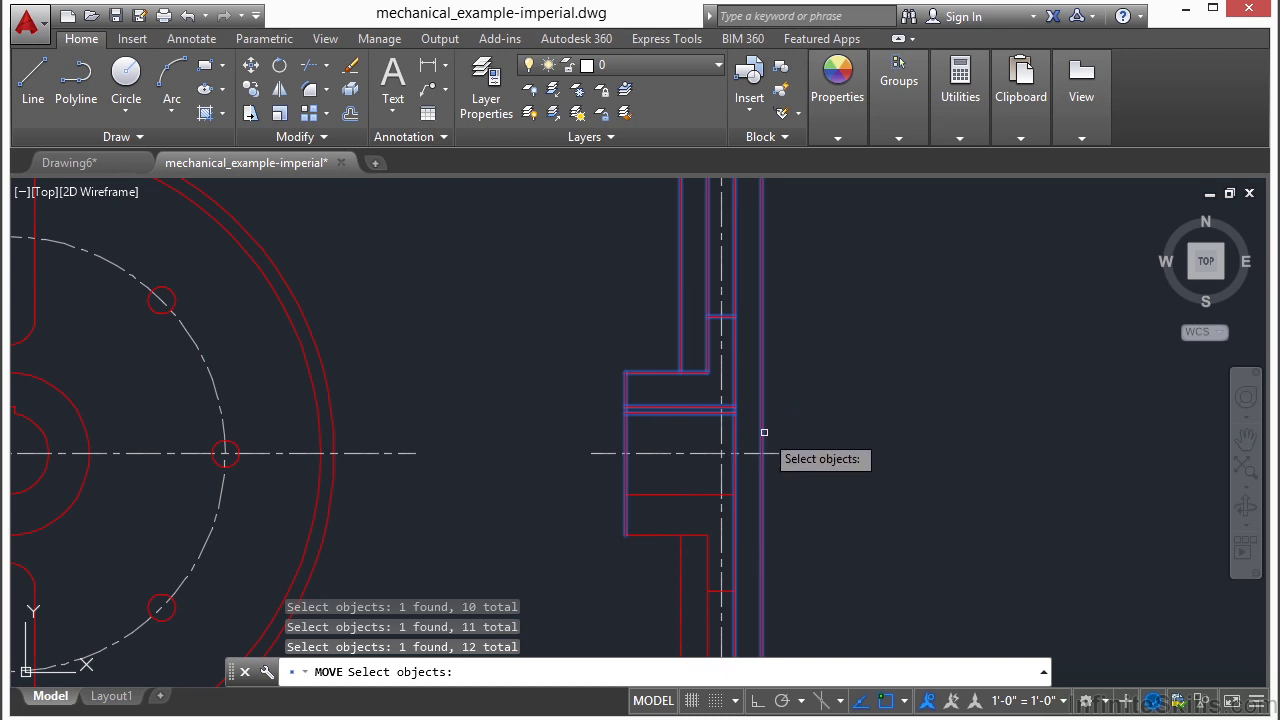
{"action": "key", "text": "Escape"}
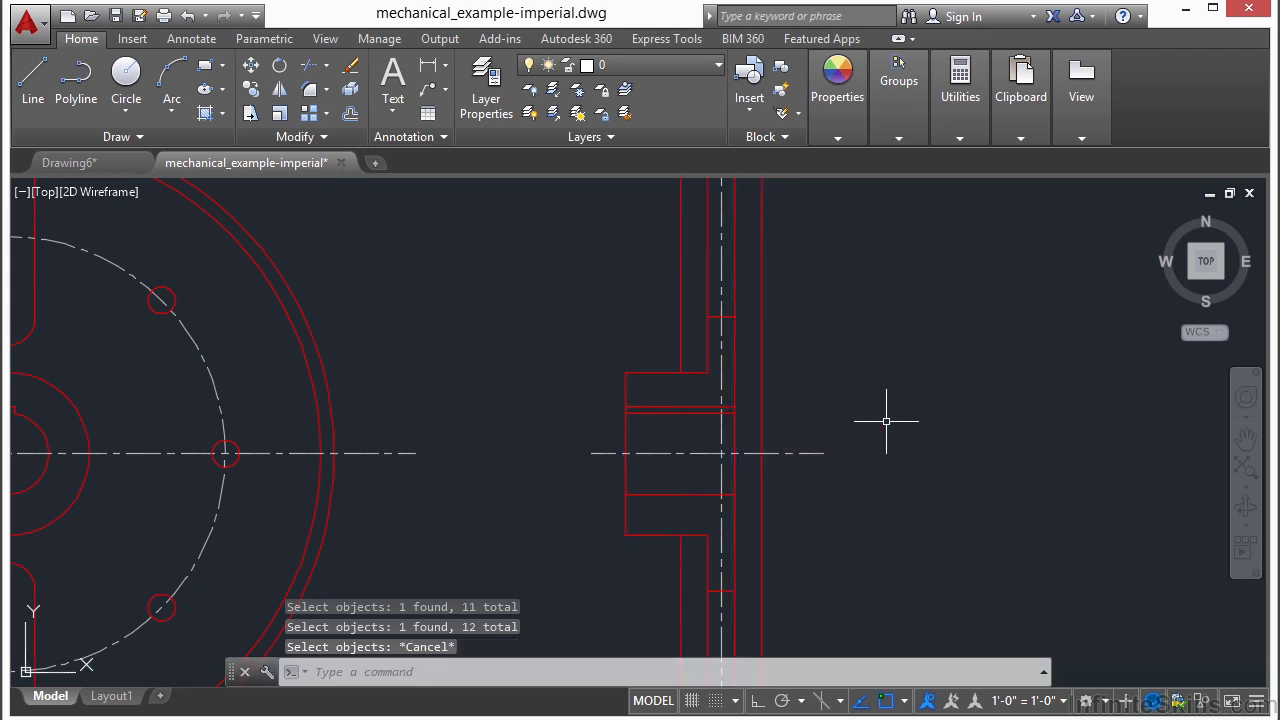
Try a Copy selection with crossing windows over the side view's upper lines and the entire side view, and cancel the command.
{"action": "scroll", "coordinate": [657, 451], "scroll_direction": "down", "scroll_amount": 2}
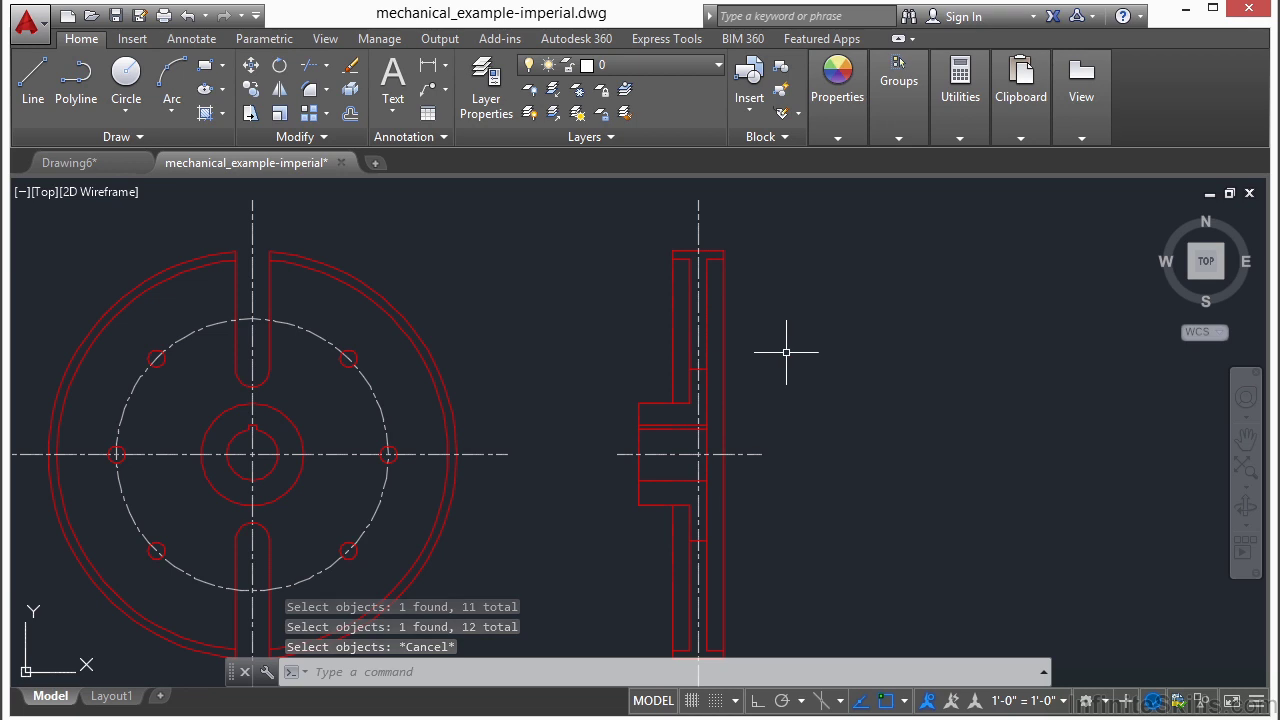
{"action": "type", "text": "copy"}
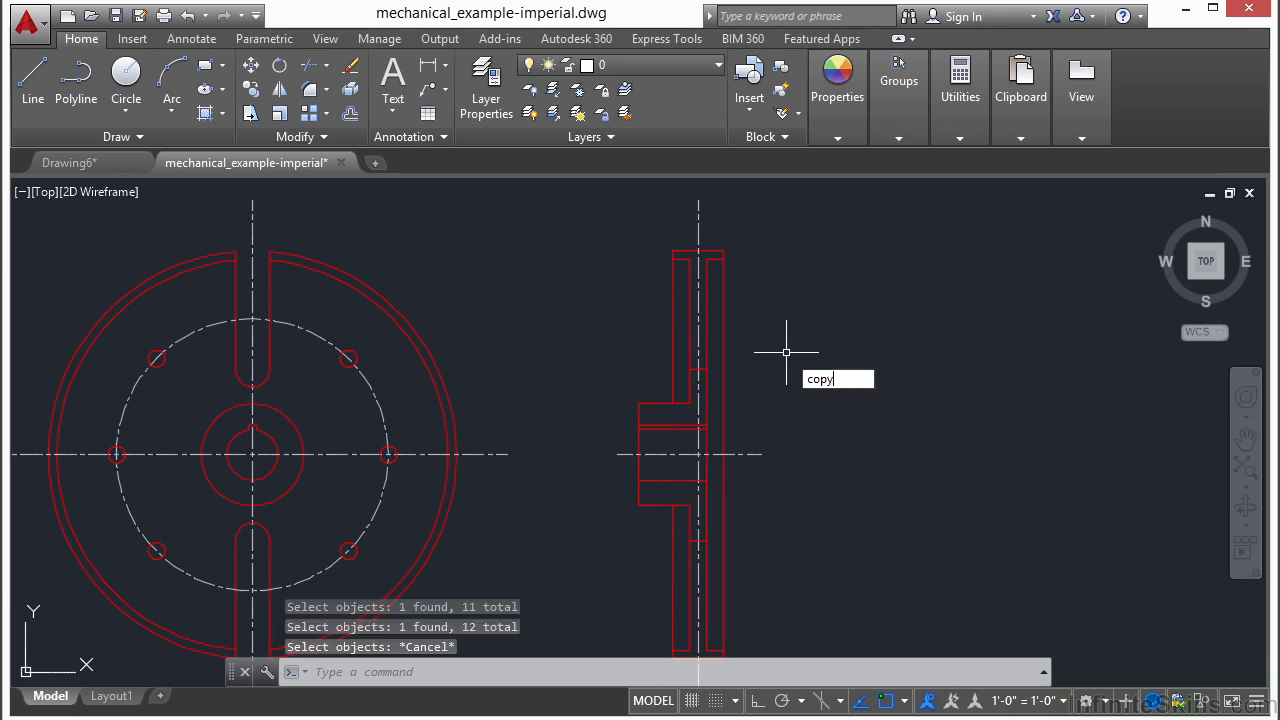
{"action": "key", "text": "Return"}
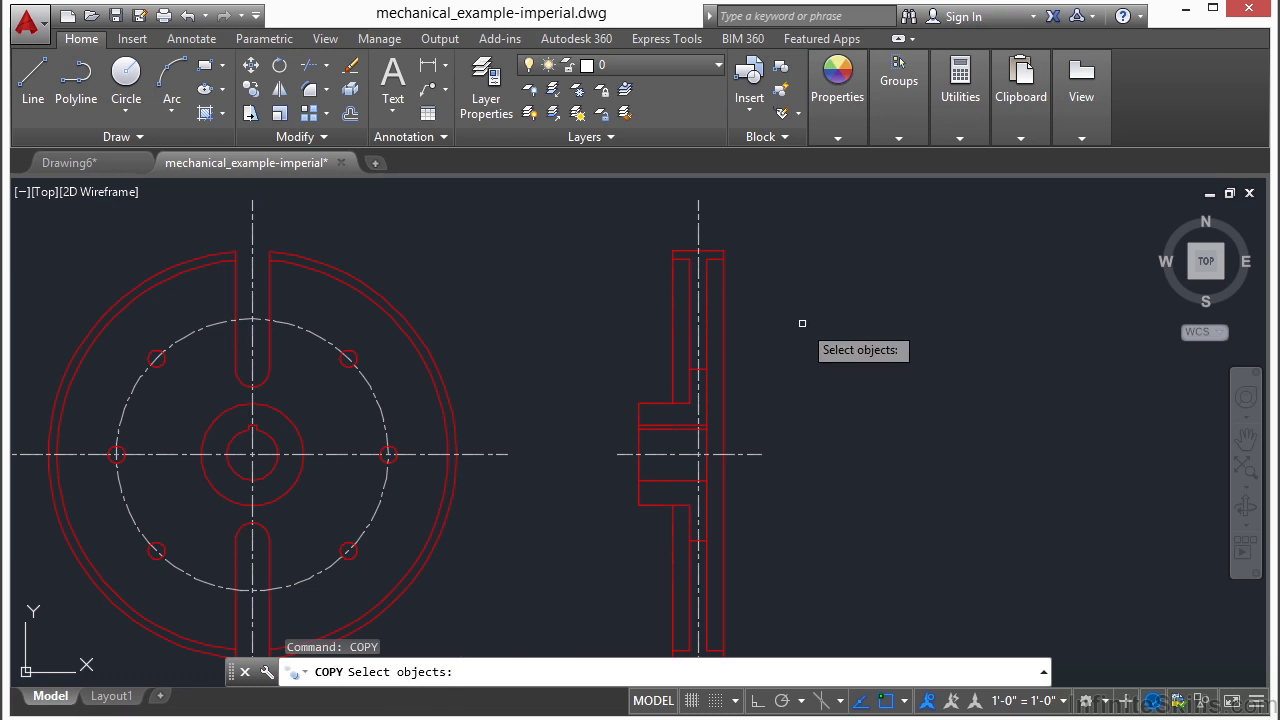
{"action": "left_click", "coordinate": [786, 268]}
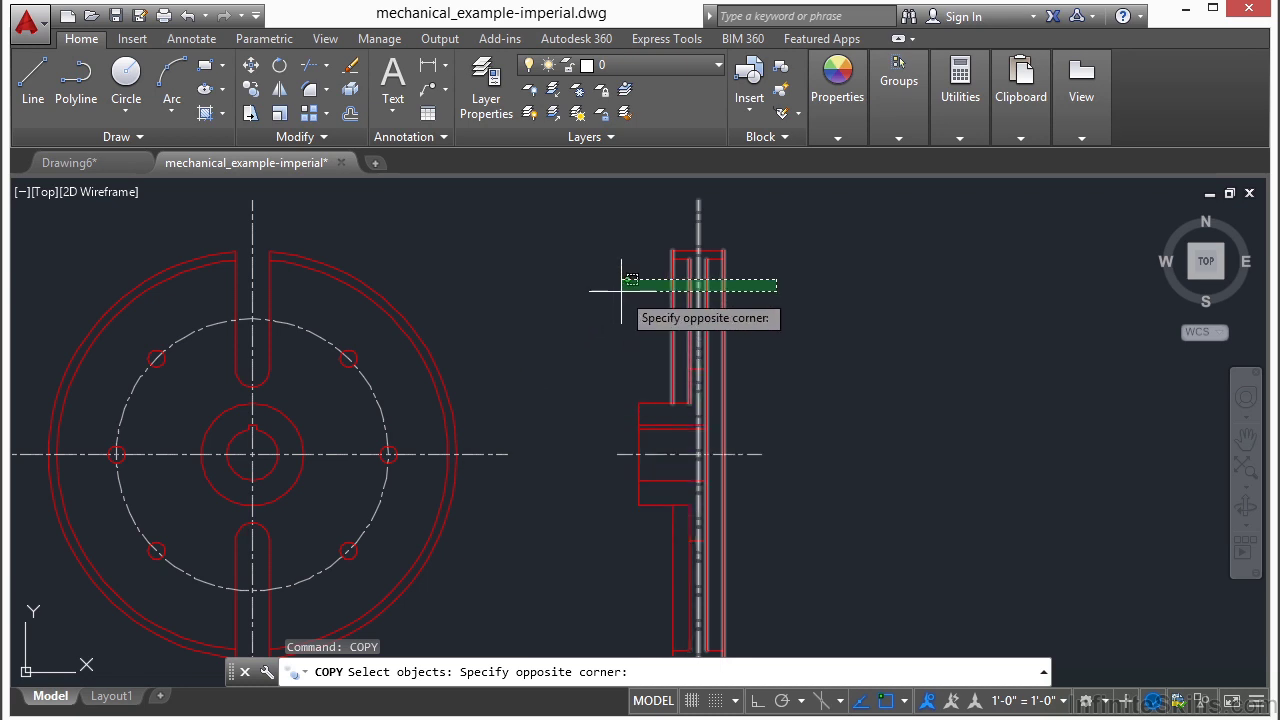
{"action": "scroll", "coordinate": [620, 280], "scroll_direction": "up", "scroll_amount": 4}
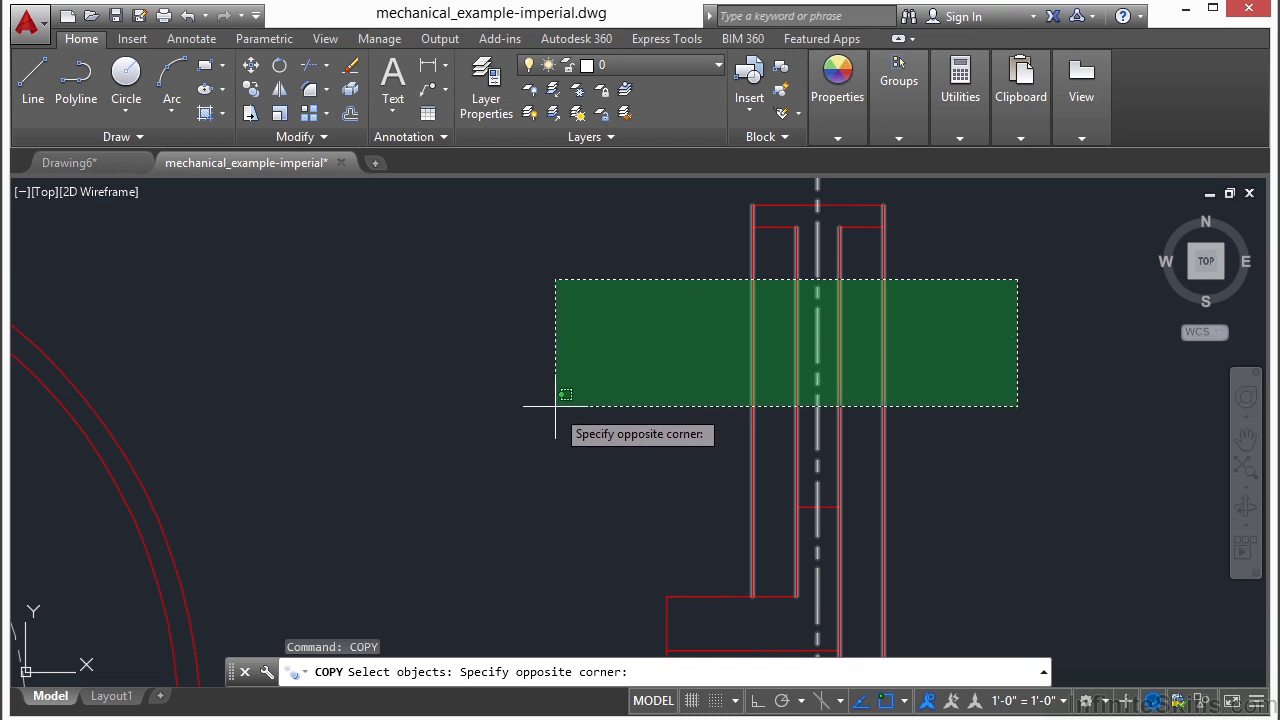
{"action": "scroll", "coordinate": [541, 404], "scroll_direction": "down", "scroll_amount": 3}
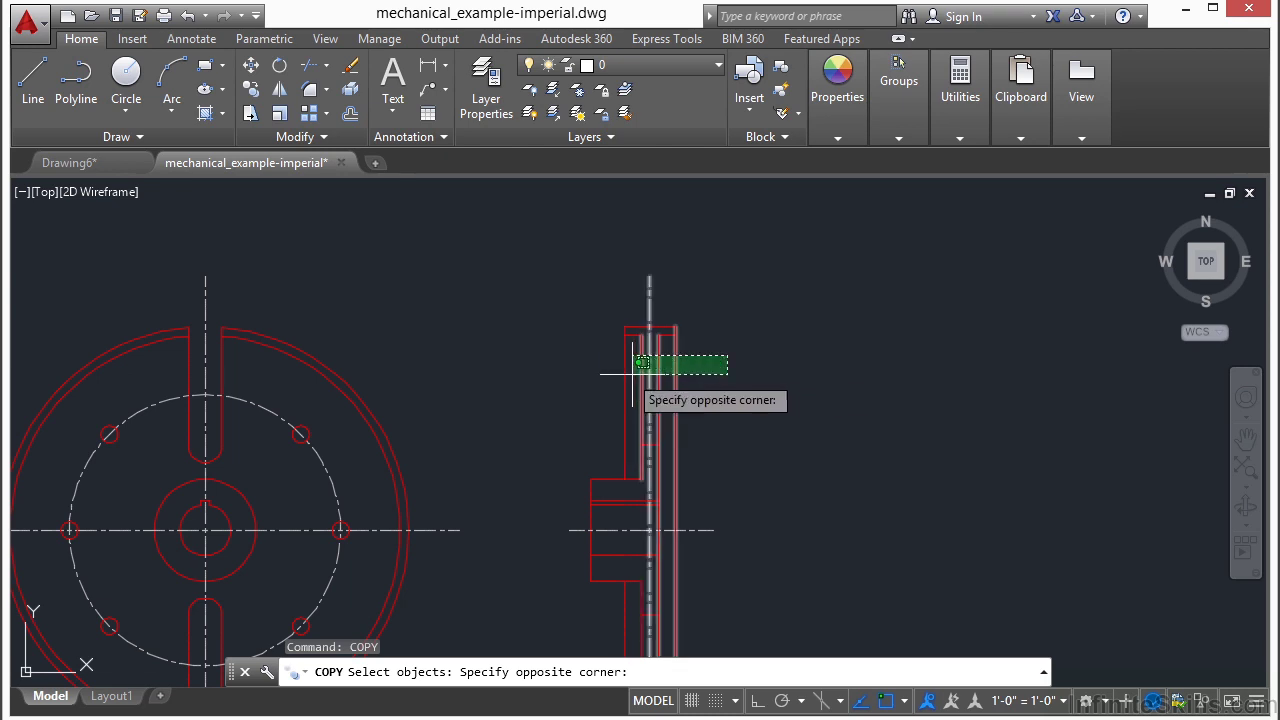
{"action": "left_click", "coordinate": [568, 391]}
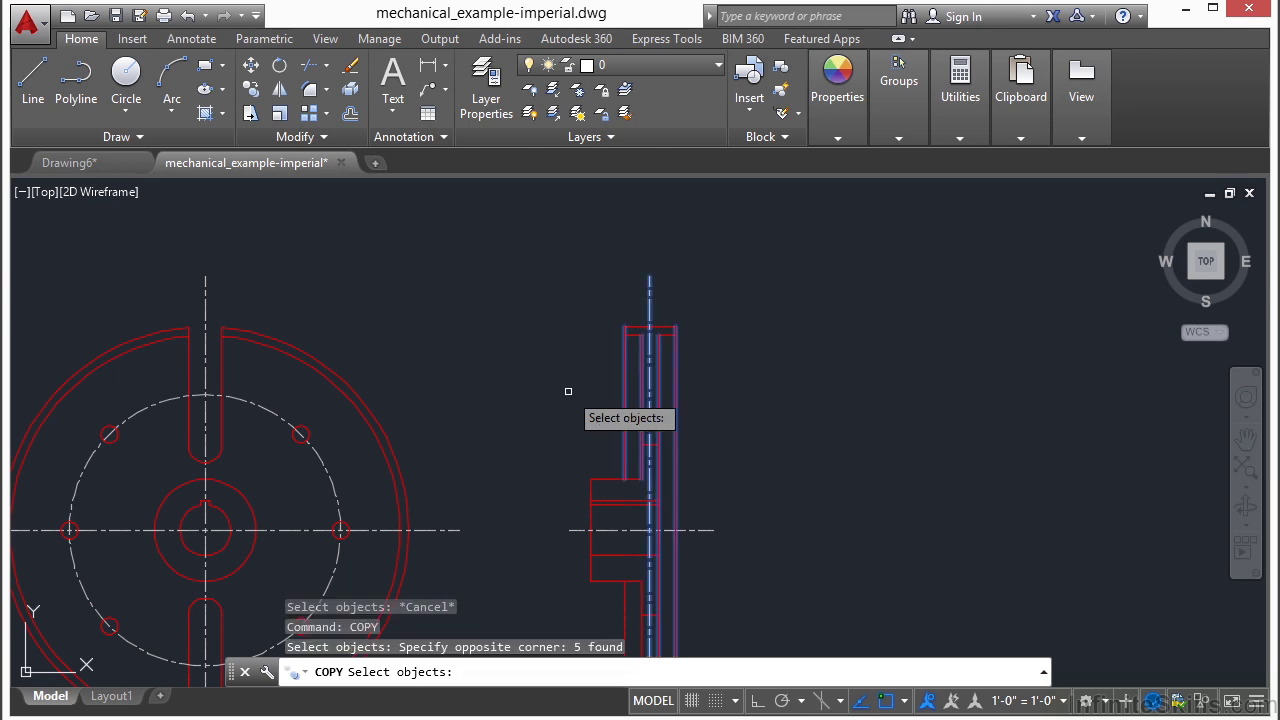
{"action": "middle_click_drag", "start_coordinate": [702, 458], "coordinate": [704, 278]}
{"action": "scroll", "coordinate": [704, 278], "scroll_direction": "down", "scroll_amount": 2}
{"action": "left_click", "coordinate": [722, 250]}
{"action": "left_click", "coordinate": [560, 524]}
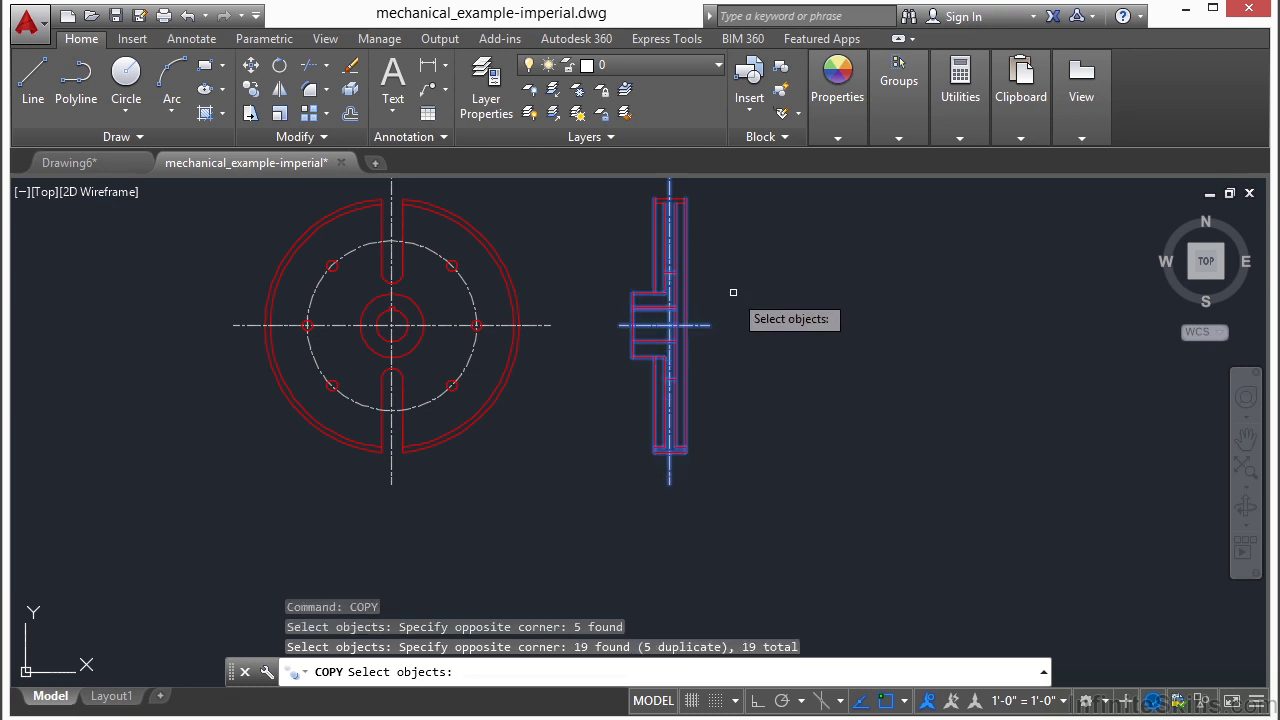
{"action": "key", "text": "Escape"}
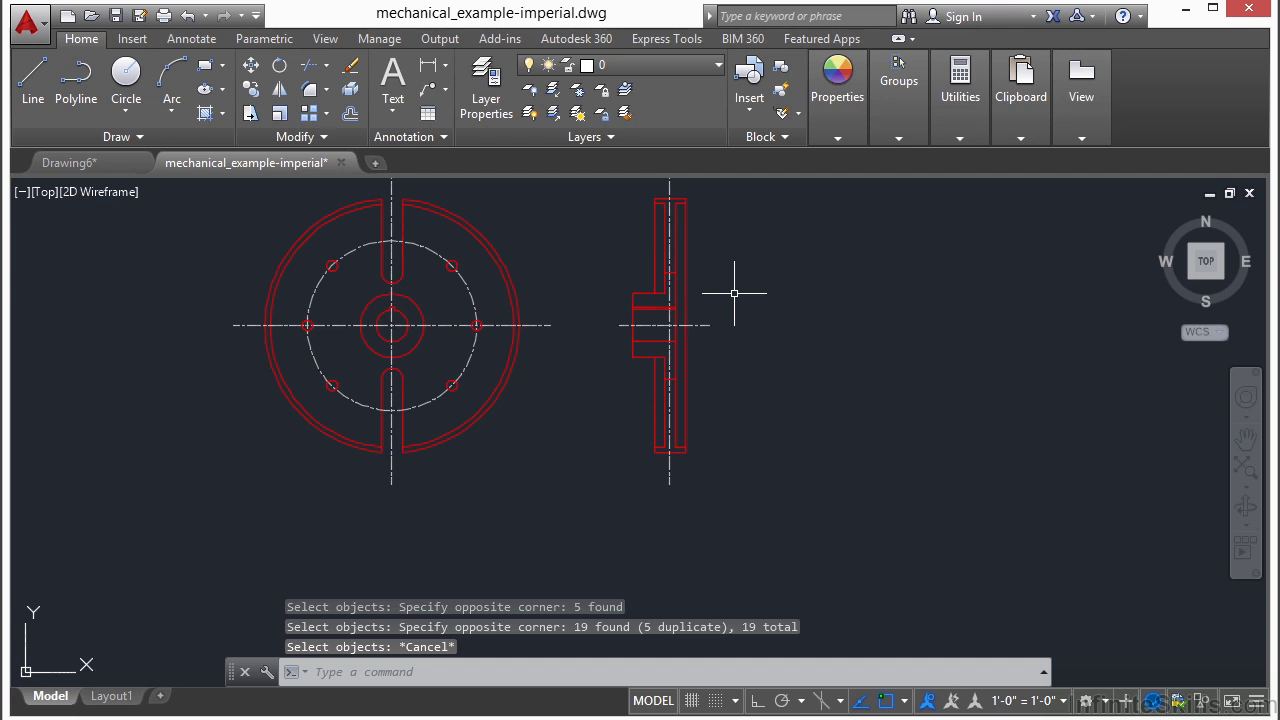
Copy the side view, enclosed by a selection window that leaves out its vertical centerline, into the empty space to its right.
{"action": "type", "text": "copy"}
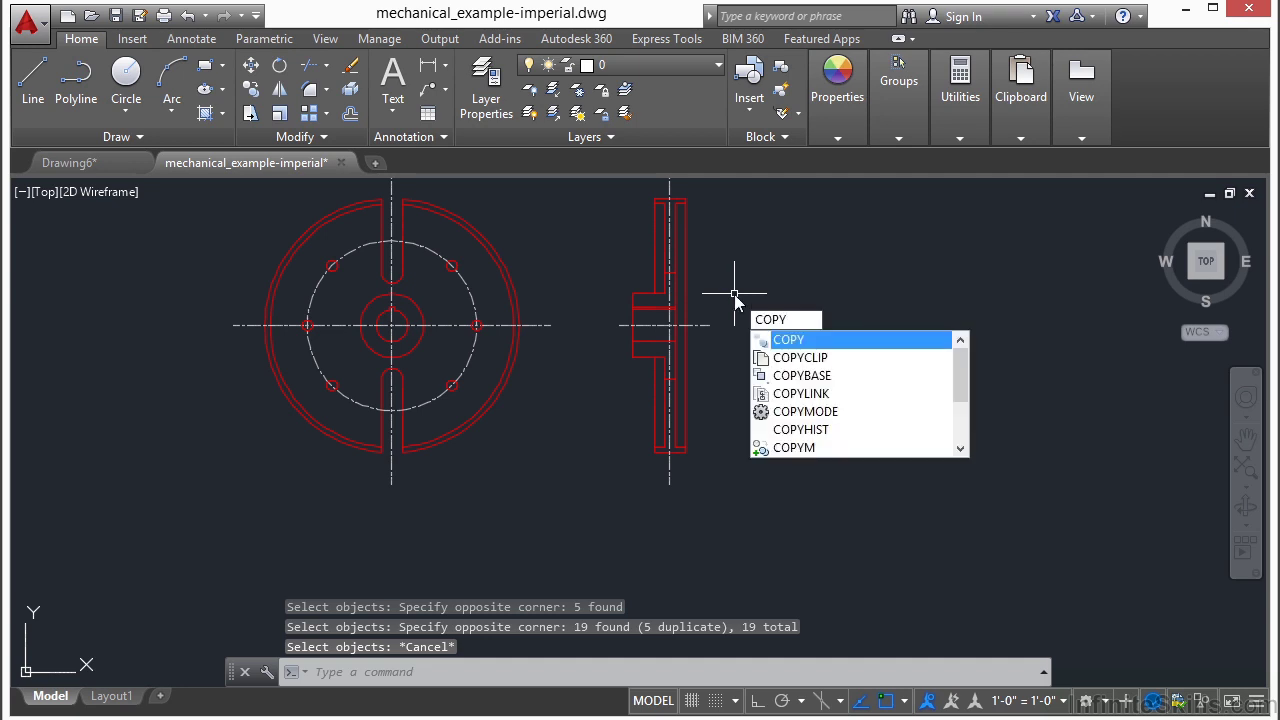
{"action": "key", "text": "Return"}
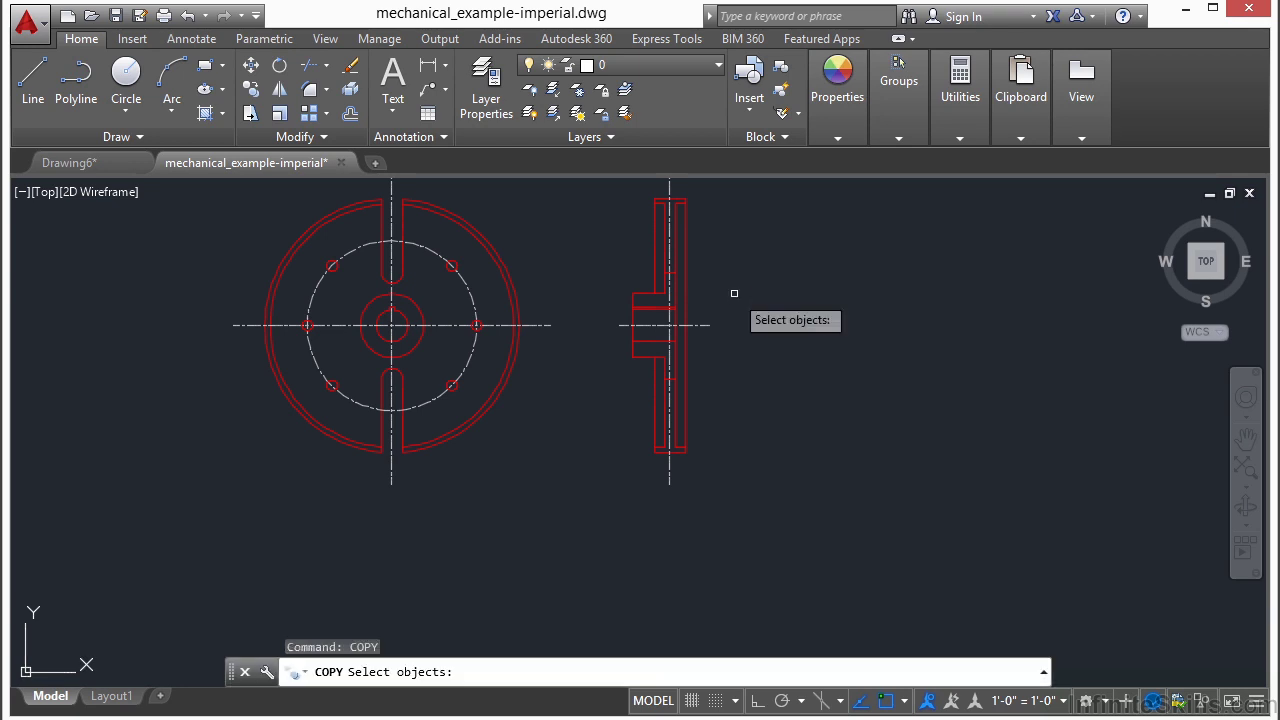
{"action": "middle_click_drag", "start_coordinate": [734, 293], "coordinate": [683, 352]}
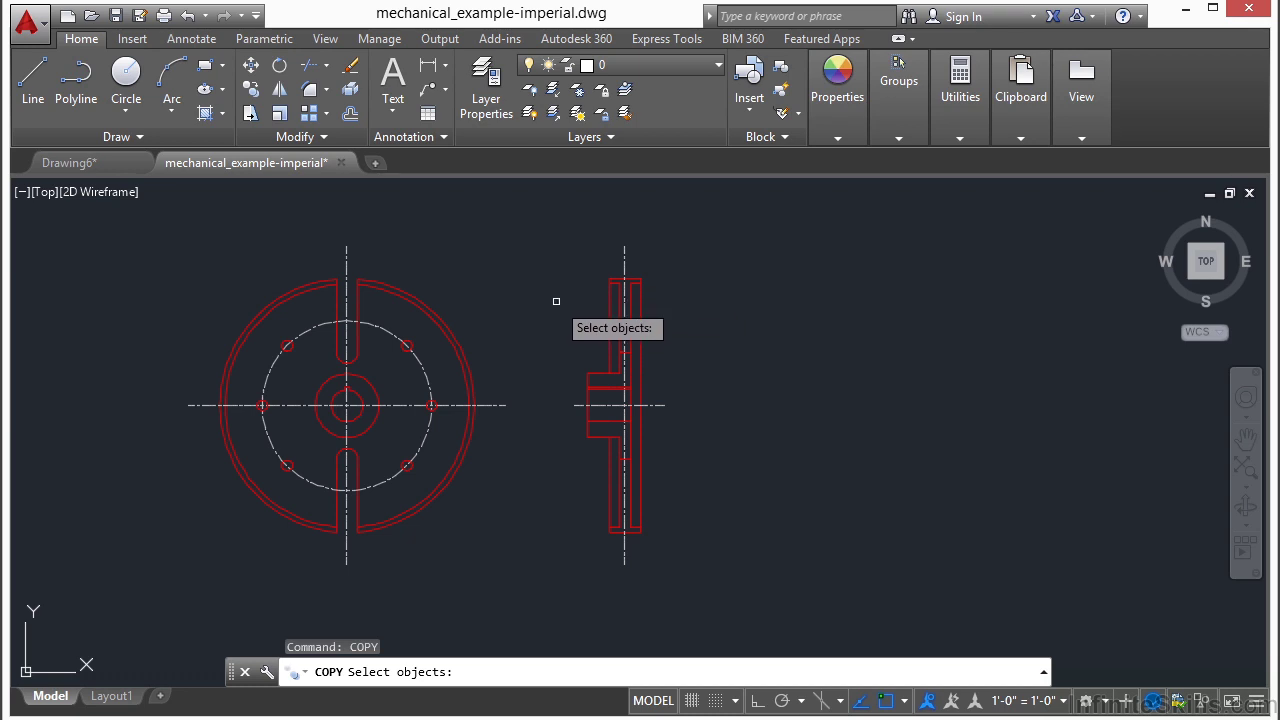
{"action": "left_click", "coordinate": [496, 255]}
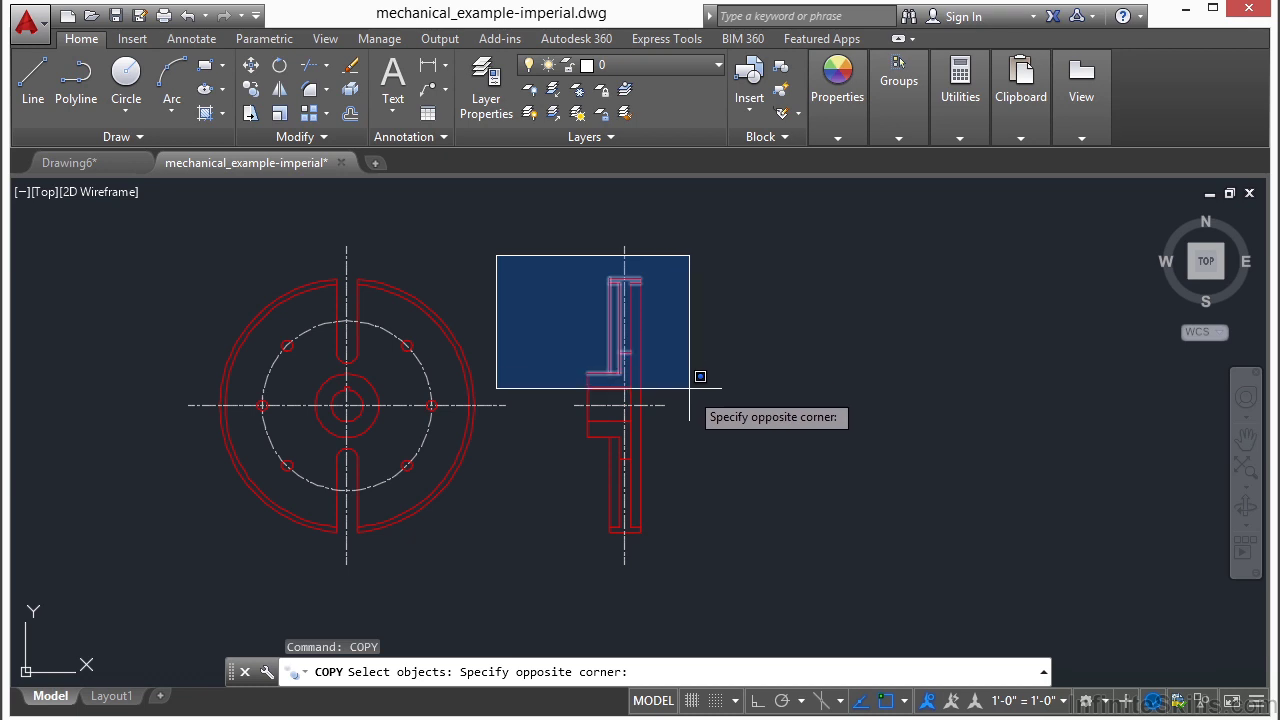
{"action": "left_click", "coordinate": [714, 541]}
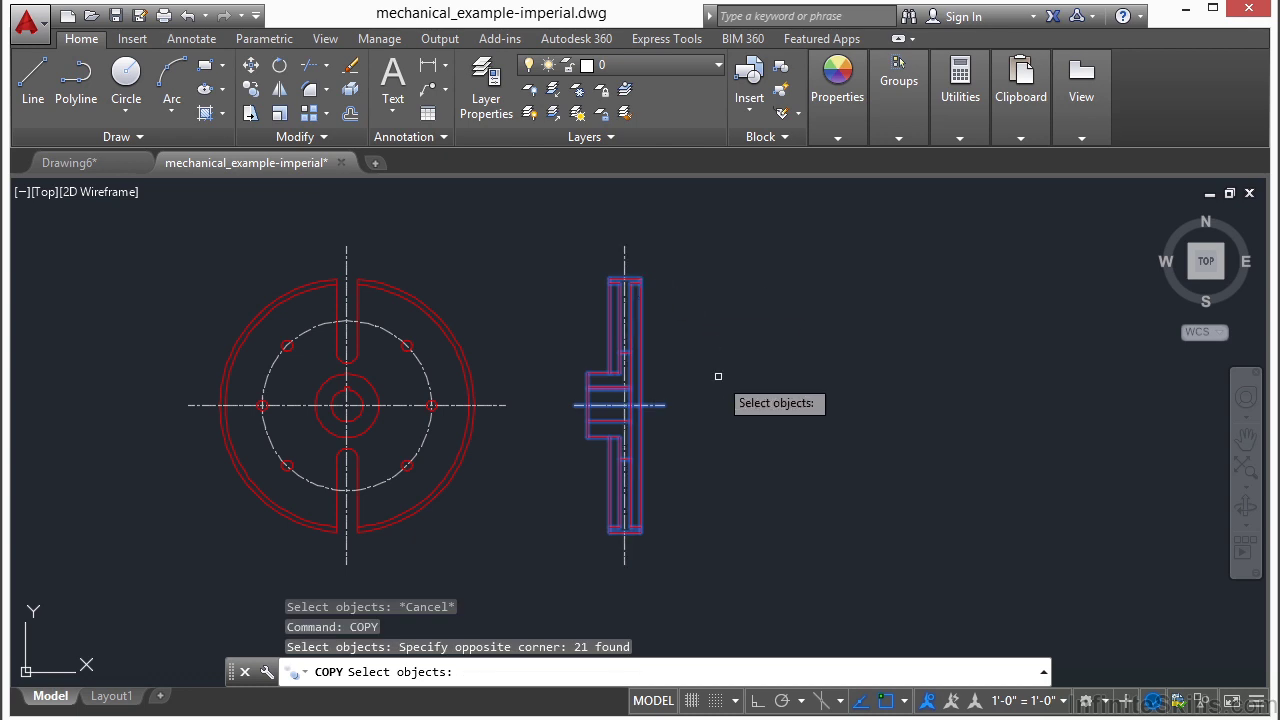
{"action": "key", "text": "Return"}
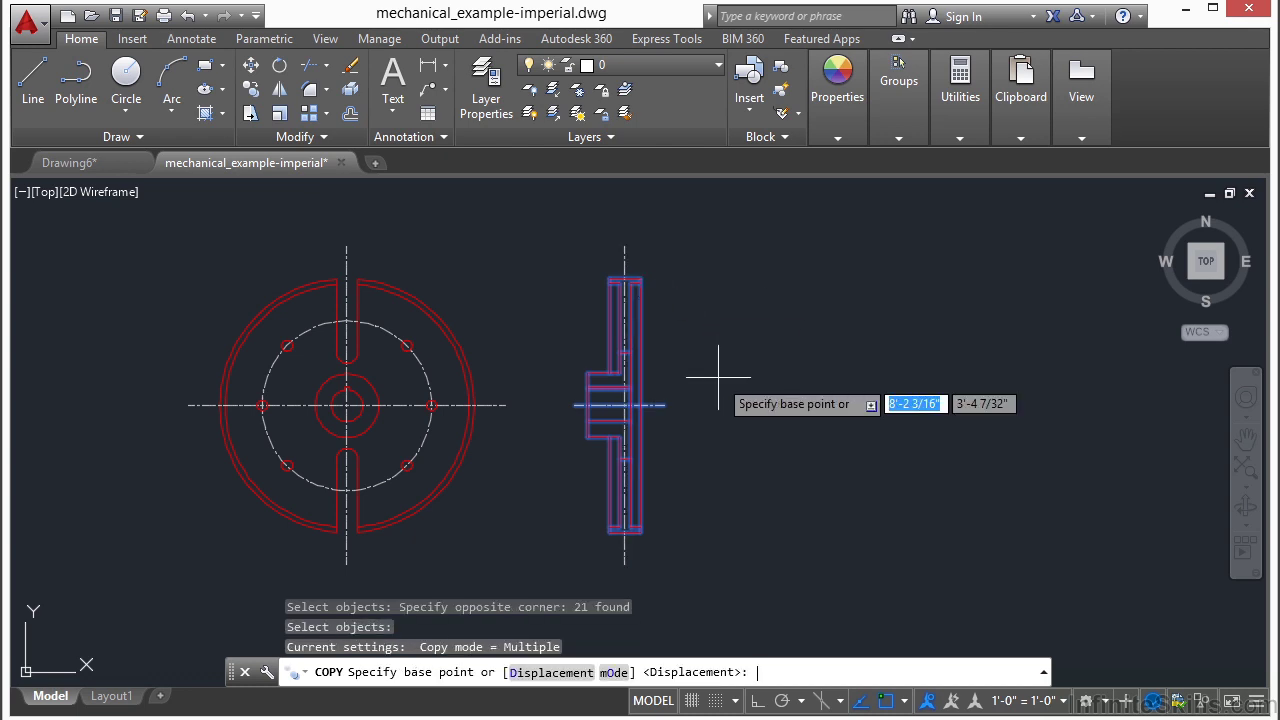
{"action": "left_click", "coordinate": [700, 368]}
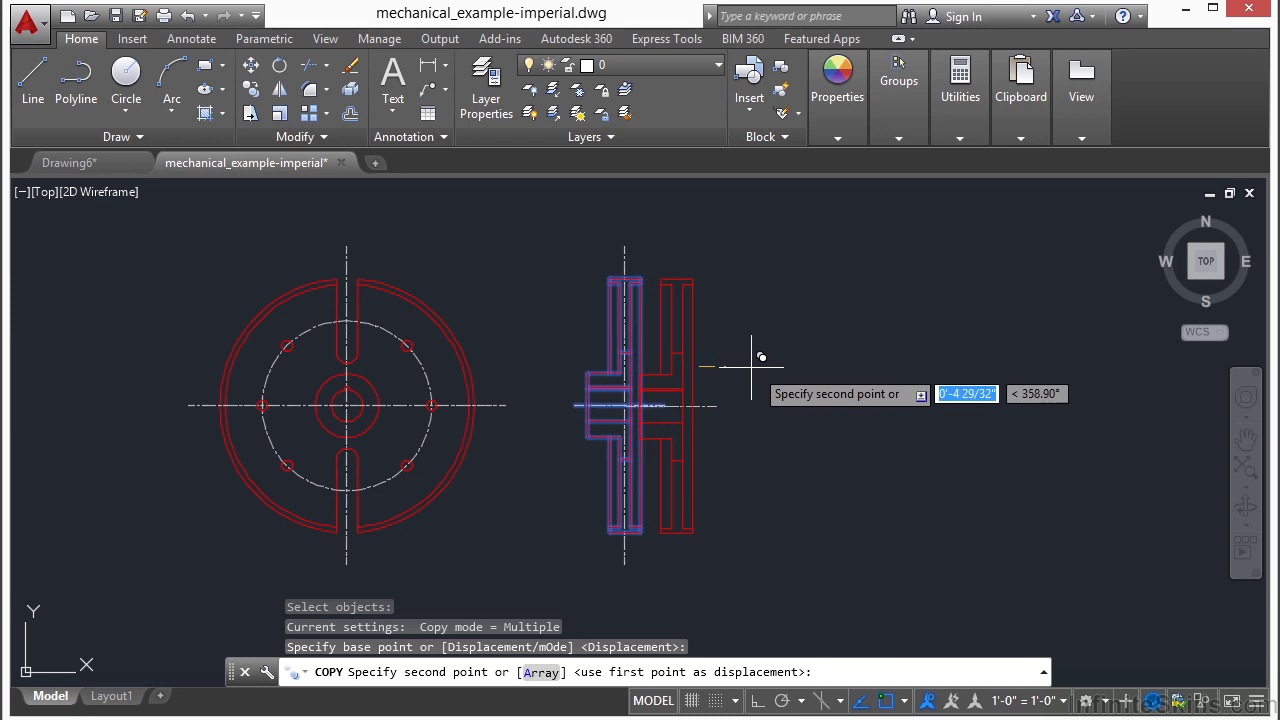
{"action": "left_click", "coordinate": [891, 366]}
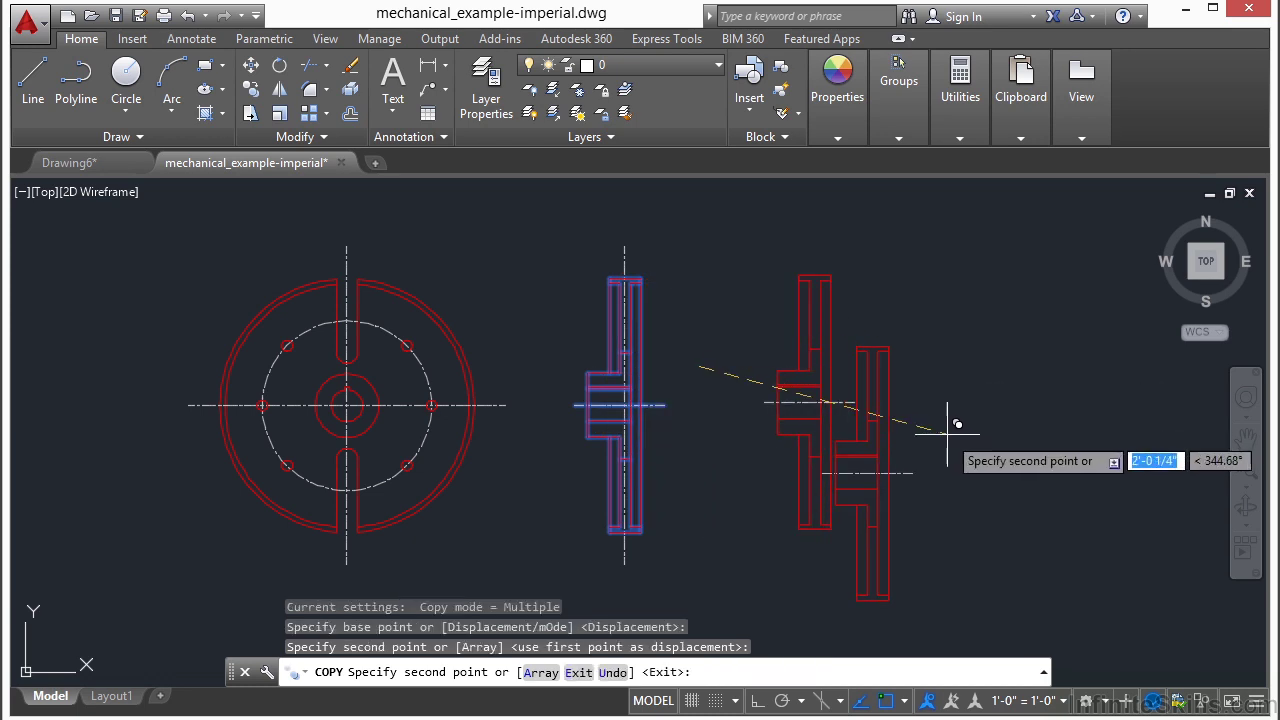
{"action": "key", "text": "Return"}
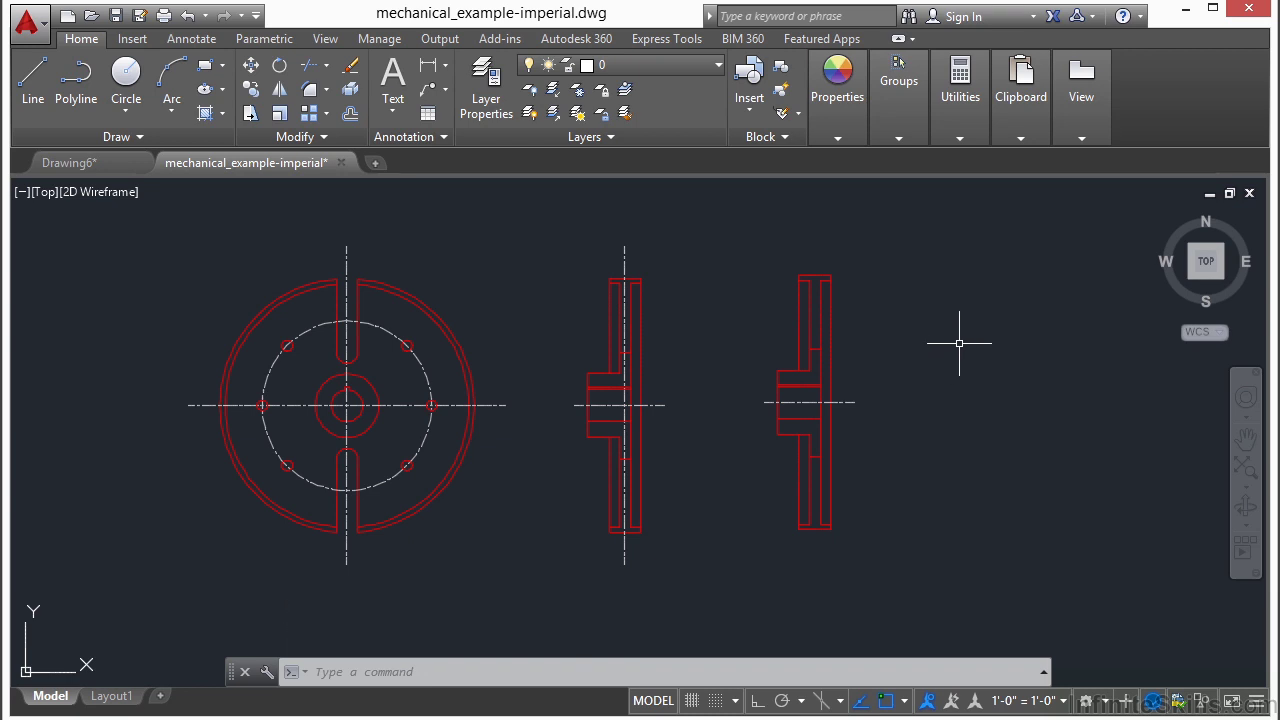
{"action": "left_click", "coordinate": [983, 321]}
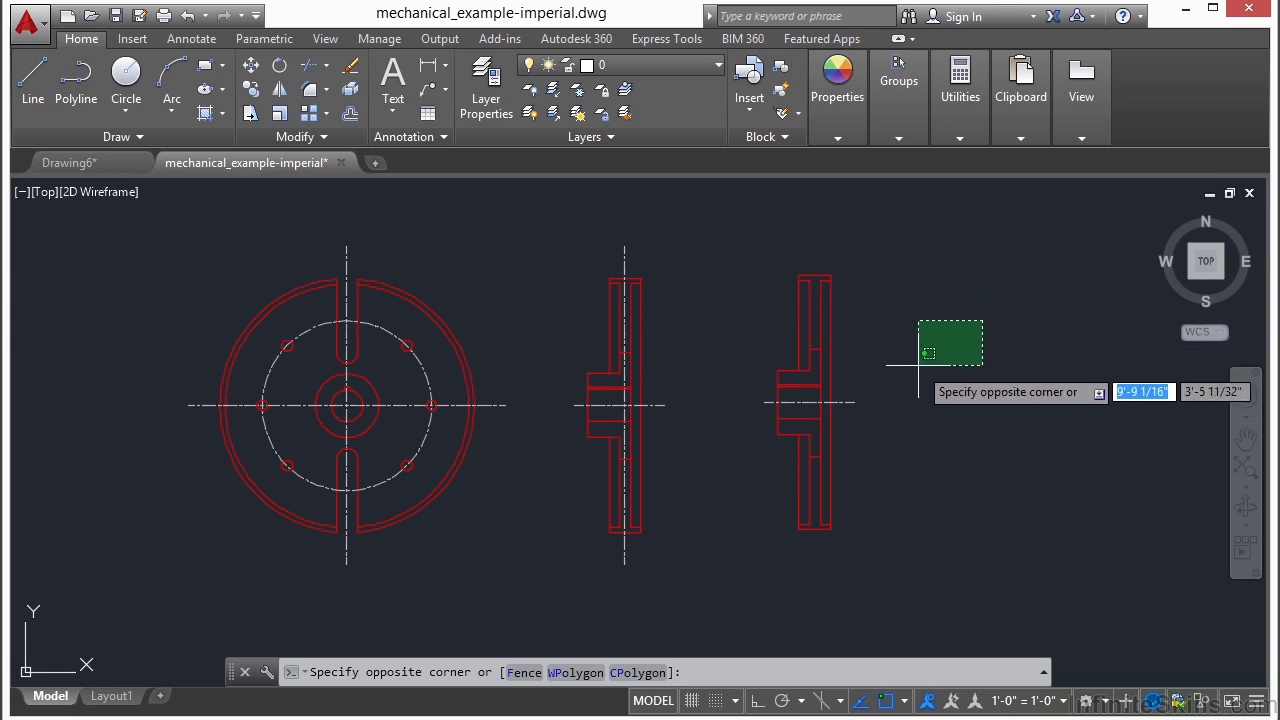
{"action": "key", "text": "Escape"}
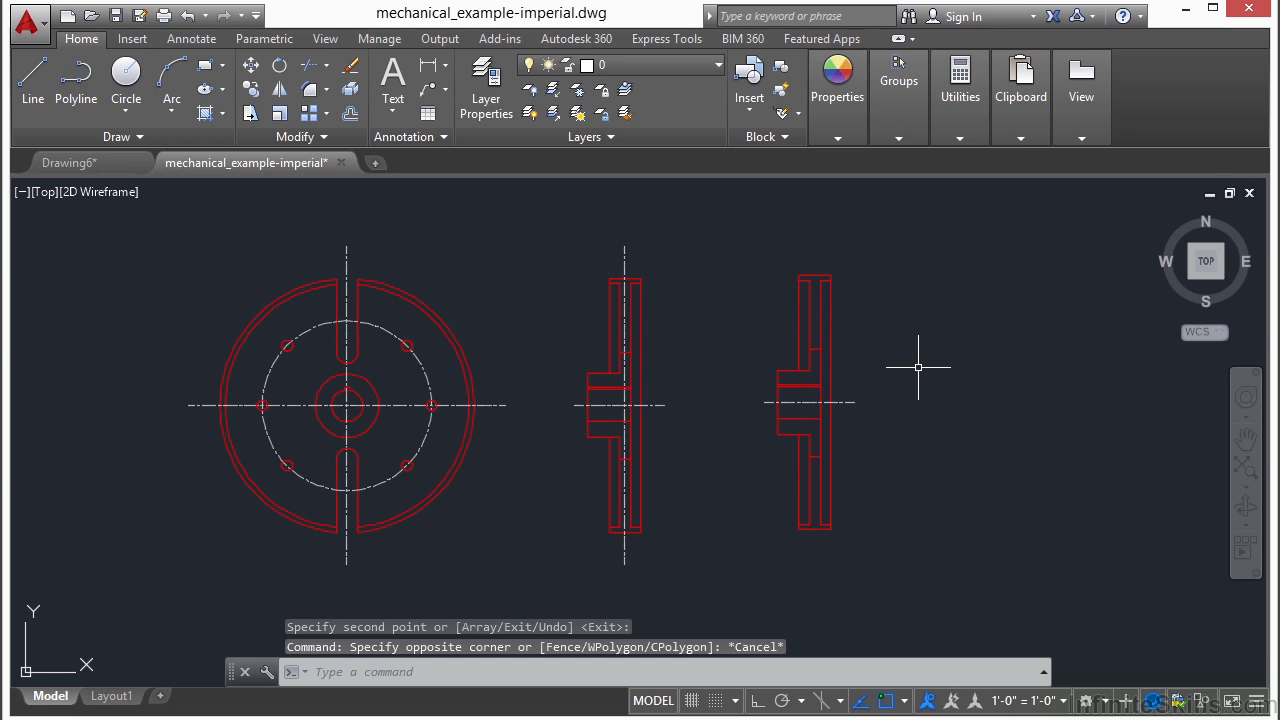
Copy the front view's hub circles, bolt circle, holes and centerlines, selected with a crossing lasso, into the empty space to its left.
{"action": "scroll", "coordinate": [300, 390], "scroll_direction": "up", "scroll_amount": 2}
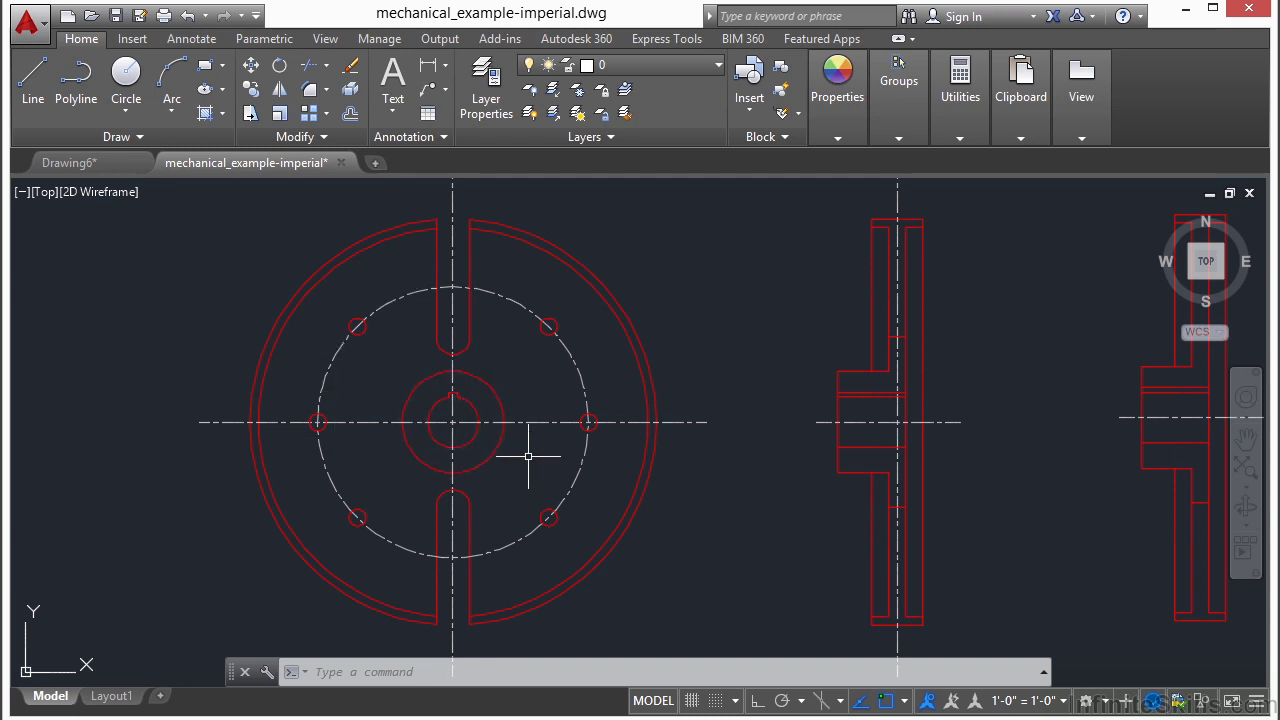
{"action": "type", "text": "copy"}
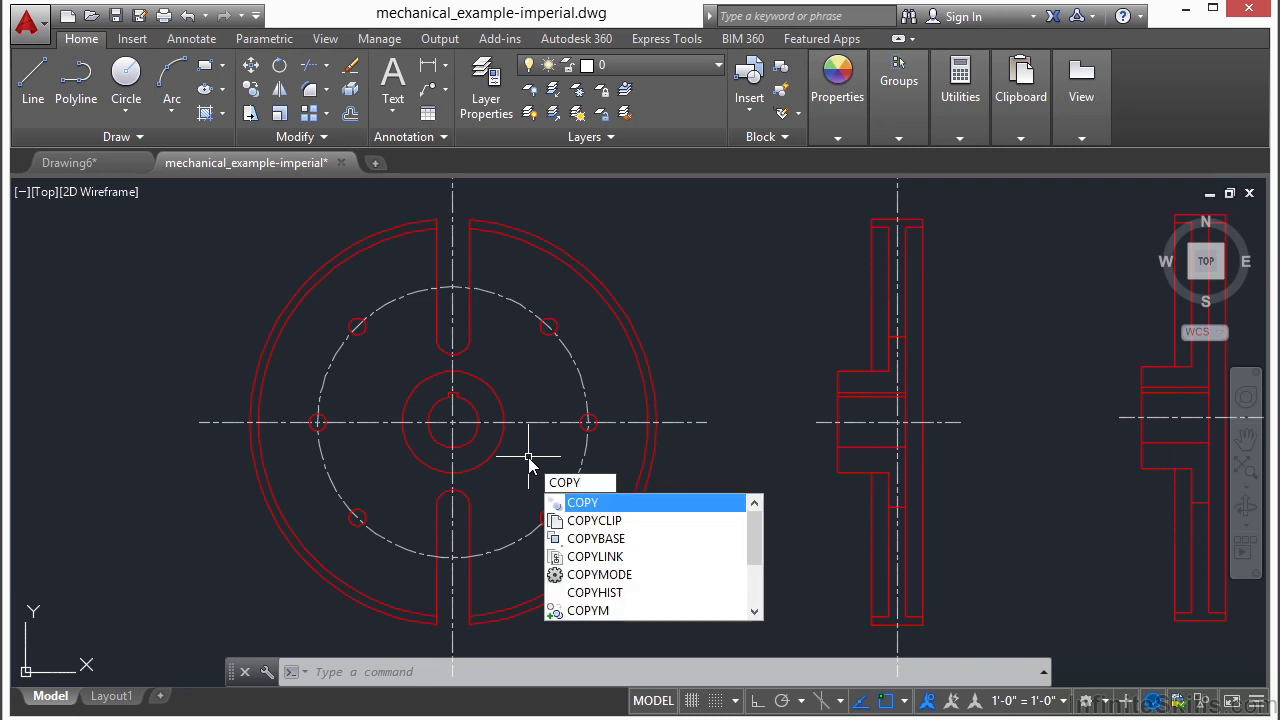
{"action": "key", "text": "Return"}
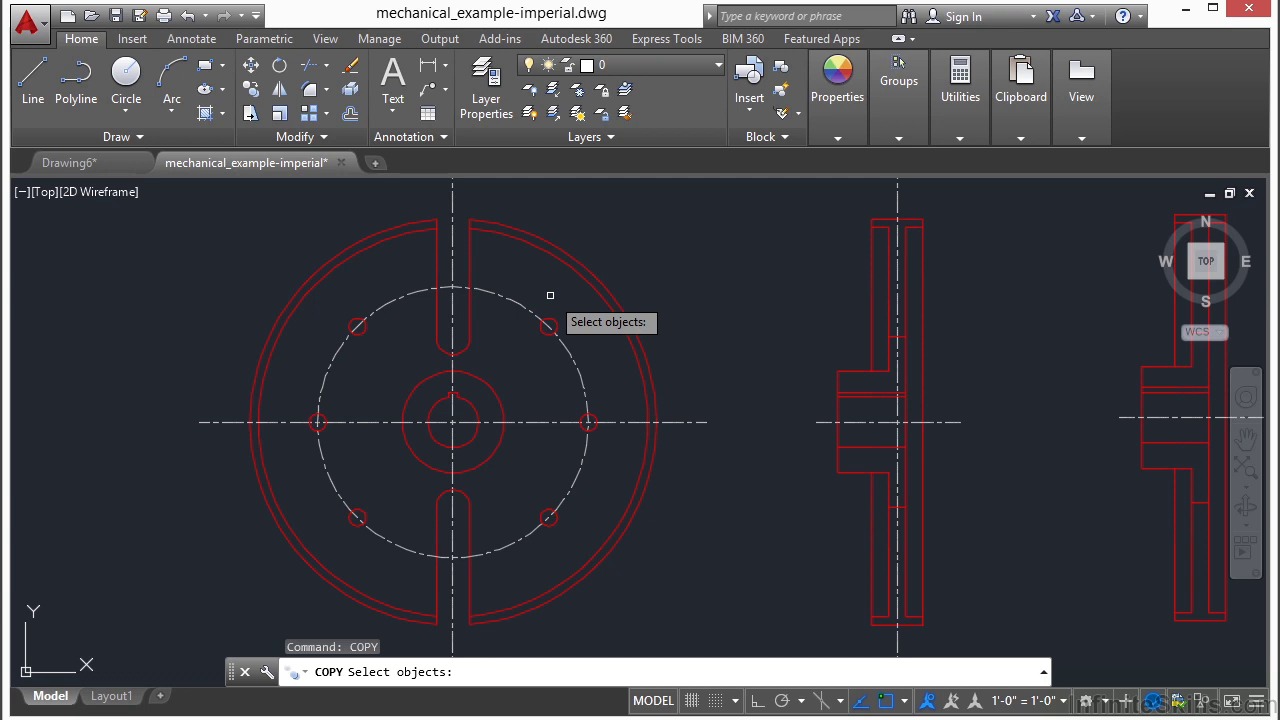
{"action": "left_click", "coordinate": [760, 262]}
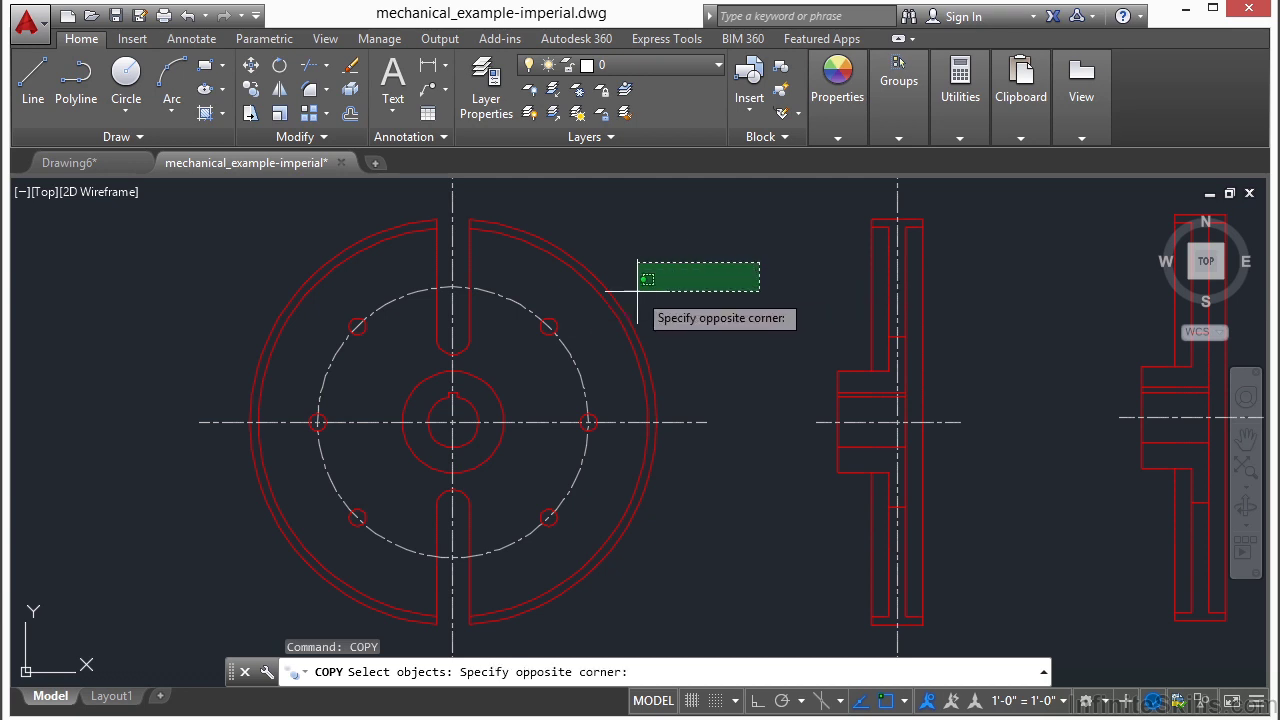
{"action": "left_click", "coordinate": [785, 267]}
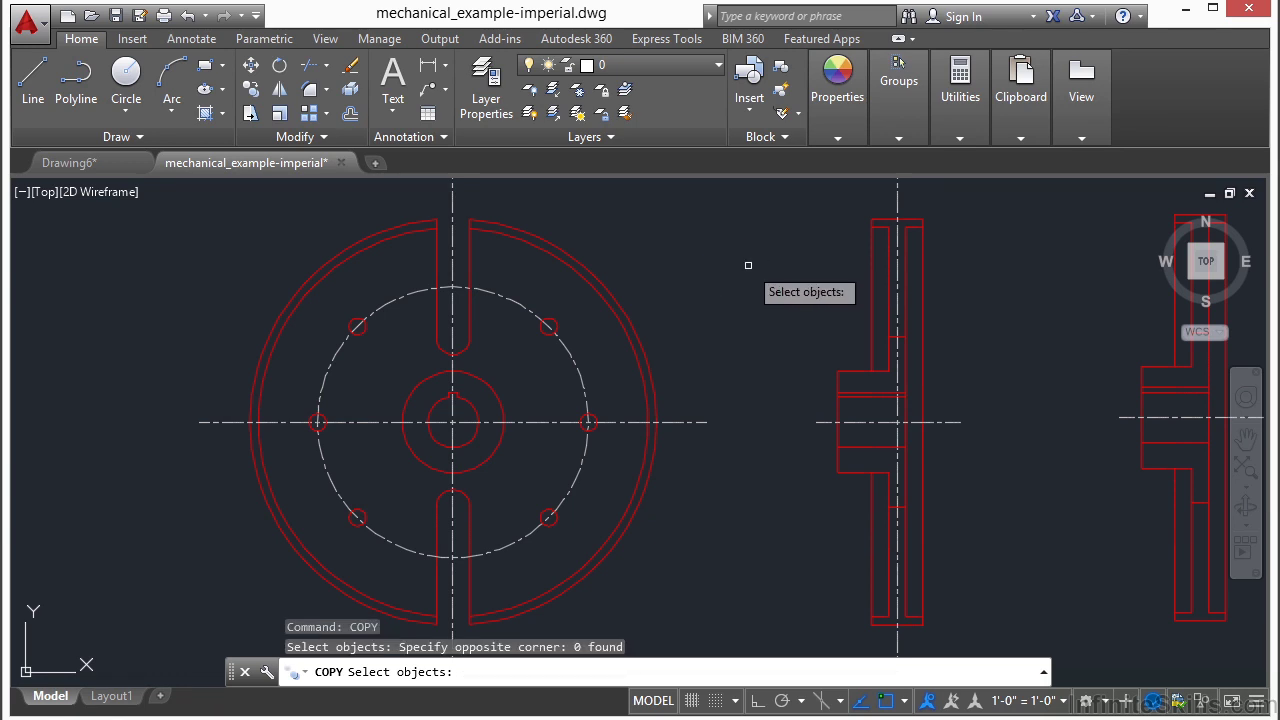
{"action": "left_click", "coordinate": [559, 287]}
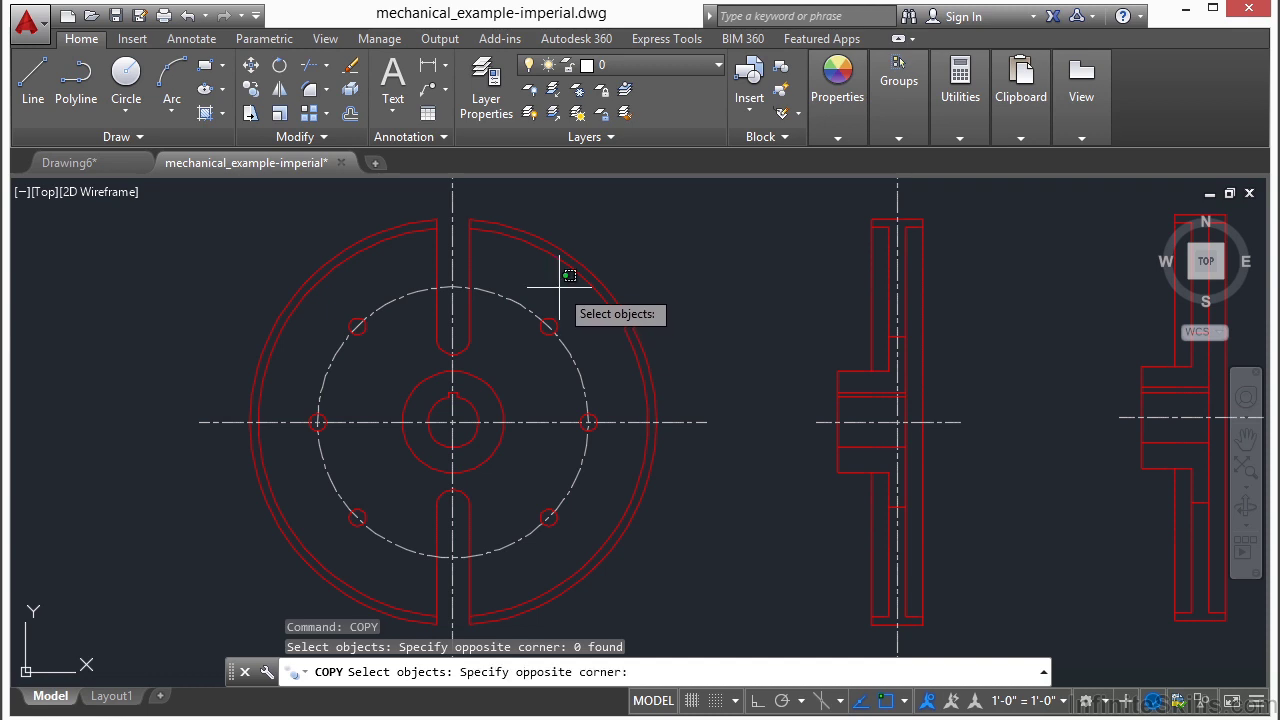
{"action": "mouse_move", "coordinate": [559, 288]}
{"action": "left_mouse_down"}
{"action": "mouse_move", "coordinate": [538, 290]}
{"action": "mouse_move", "coordinate": [508, 340]}
{"action": "mouse_move", "coordinate": [461, 366]}
{"action": "mouse_move", "coordinate": [420, 355]}
{"action": "mouse_move", "coordinate": [370, 300]}
{"action": "mouse_move", "coordinate": [330, 288]}
{"action": "mouse_move", "coordinate": [300, 422]}
{"action": "mouse_move", "coordinate": [328, 522]}
{"action": "mouse_move", "coordinate": [385, 550]}
{"action": "mouse_move", "coordinate": [440, 472]}
{"action": "mouse_move", "coordinate": [551, 522]}
{"action": "mouse_move", "coordinate": [594, 503]}
{"action": "mouse_move", "coordinate": [598, 354]}
{"action": "left_mouse_up"}
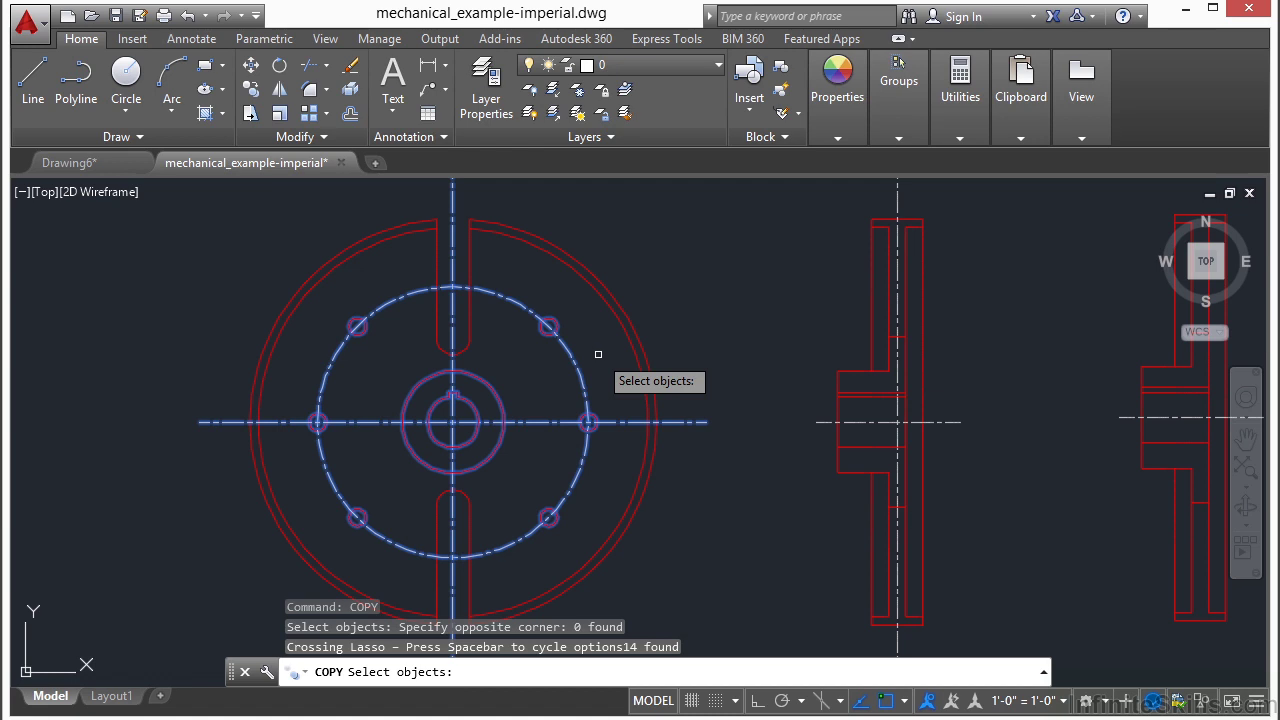
{"action": "key", "text": "Return"}
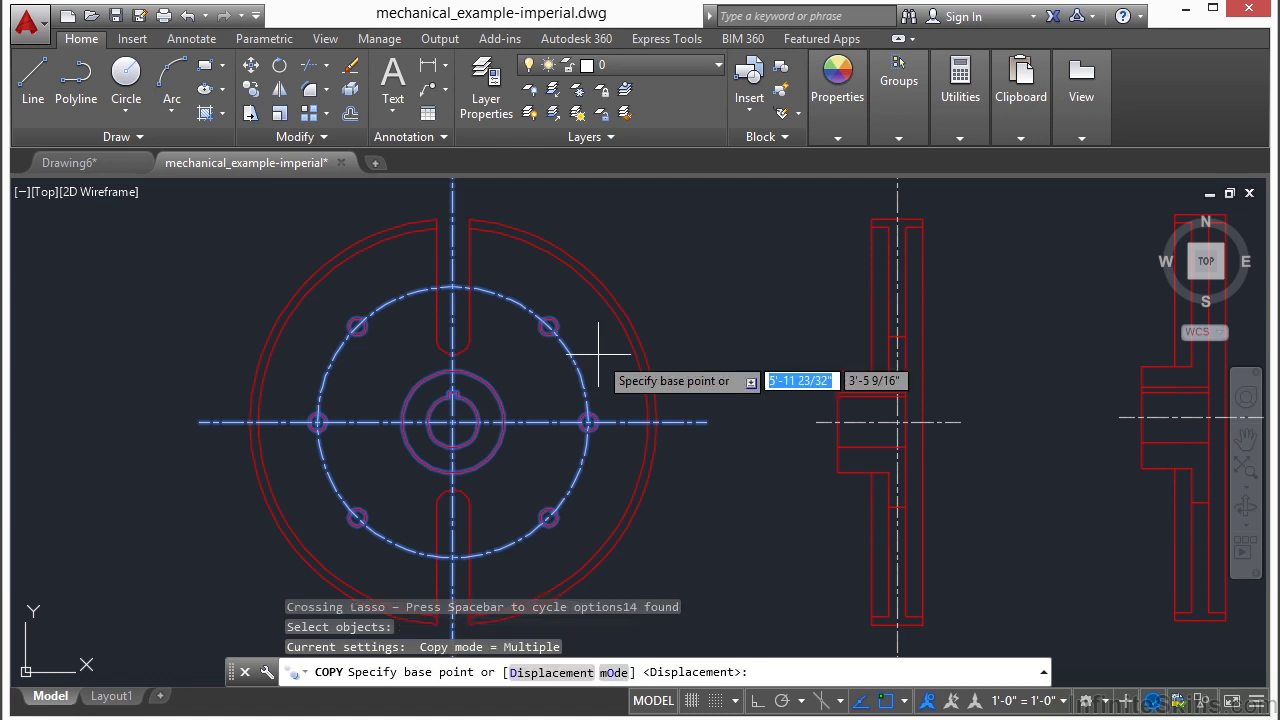
{"action": "left_click", "coordinate": [549, 372]}
{"action": "scroll", "coordinate": [735, 370], "scroll_direction": "down", "scroll_amount": 3}
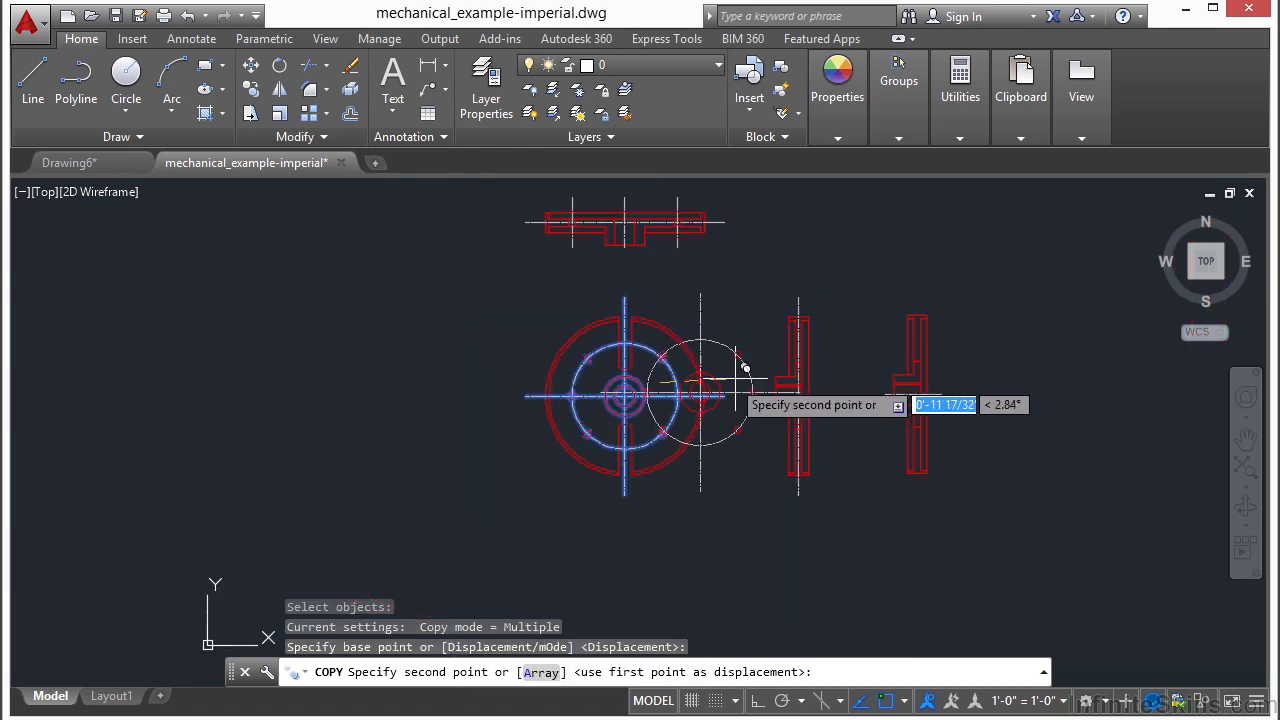
{"action": "left_click", "coordinate": [433, 373]}
{"action": "right_click", "coordinate": [486, 466]}
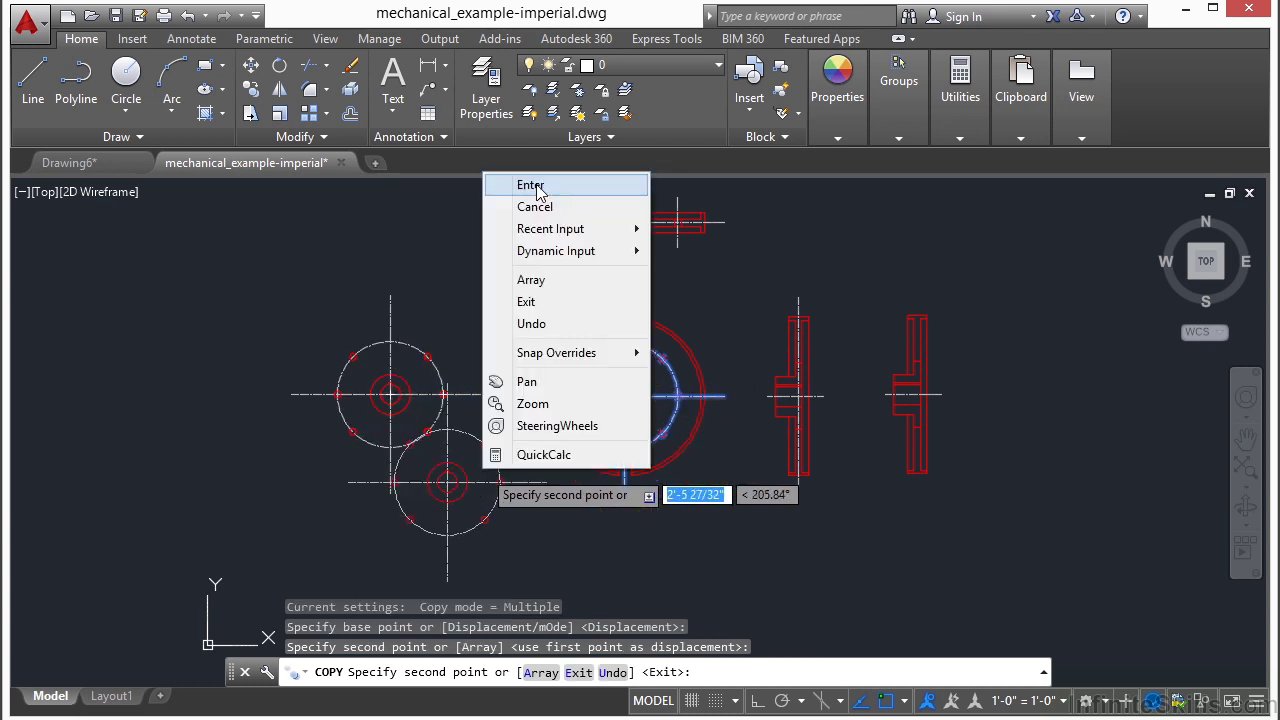
{"action": "left_click", "coordinate": [533, 187]}
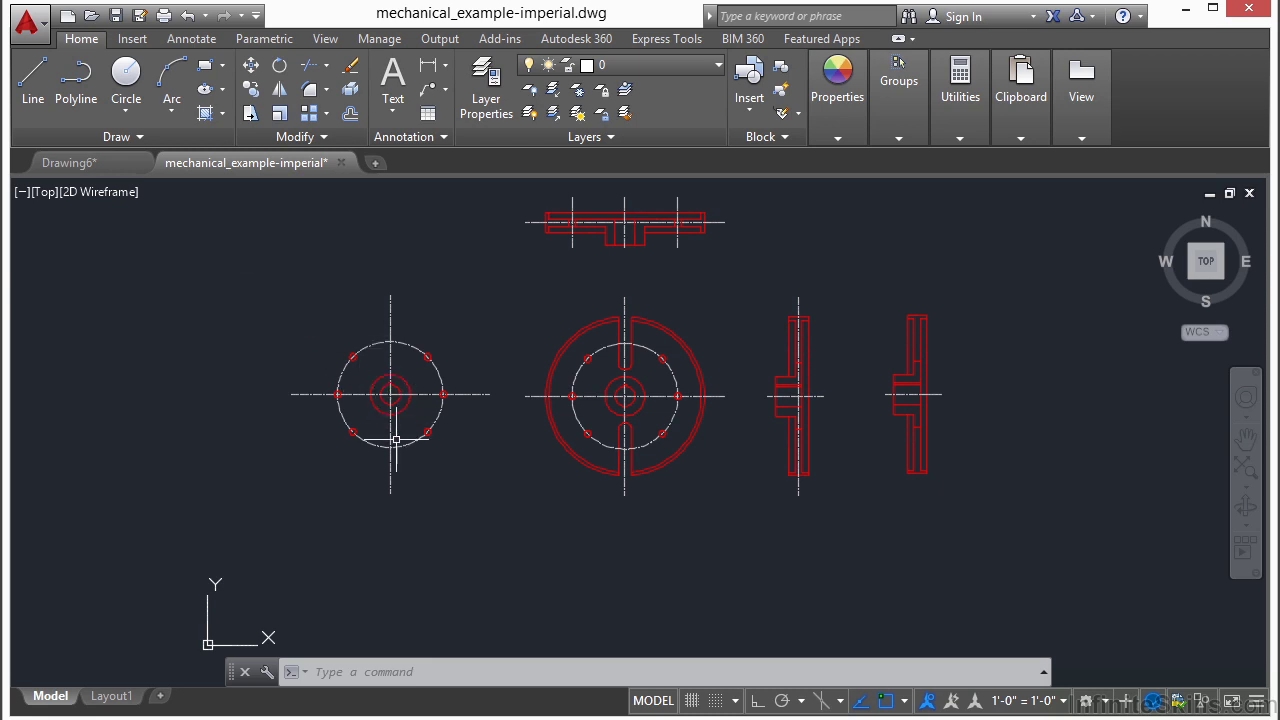
Preselect the copied hub and bolt circle with a crossing window and place three more copies of it to its left.
{"action": "scroll", "coordinate": [442, 420], "scroll_direction": "up", "scroll_amount": 2}
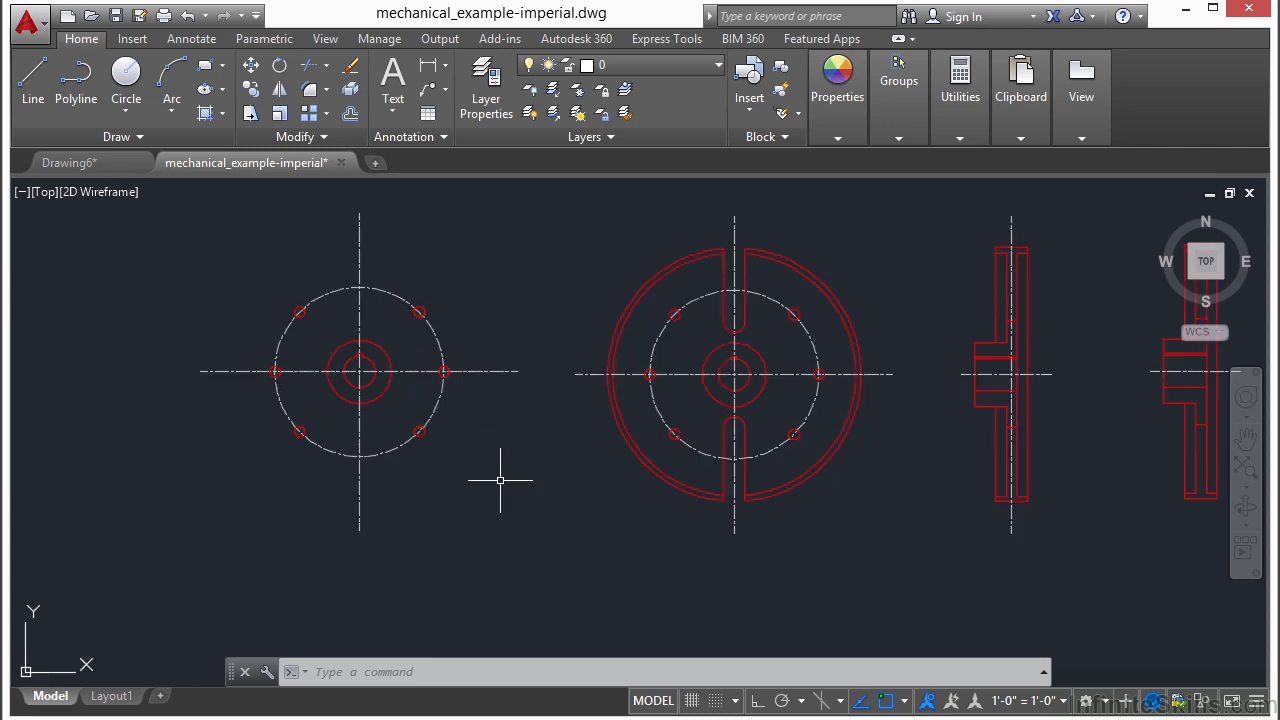
{"action": "left_click", "coordinate": [500, 257]}
{"action": "left_click", "coordinate": [225, 492]}
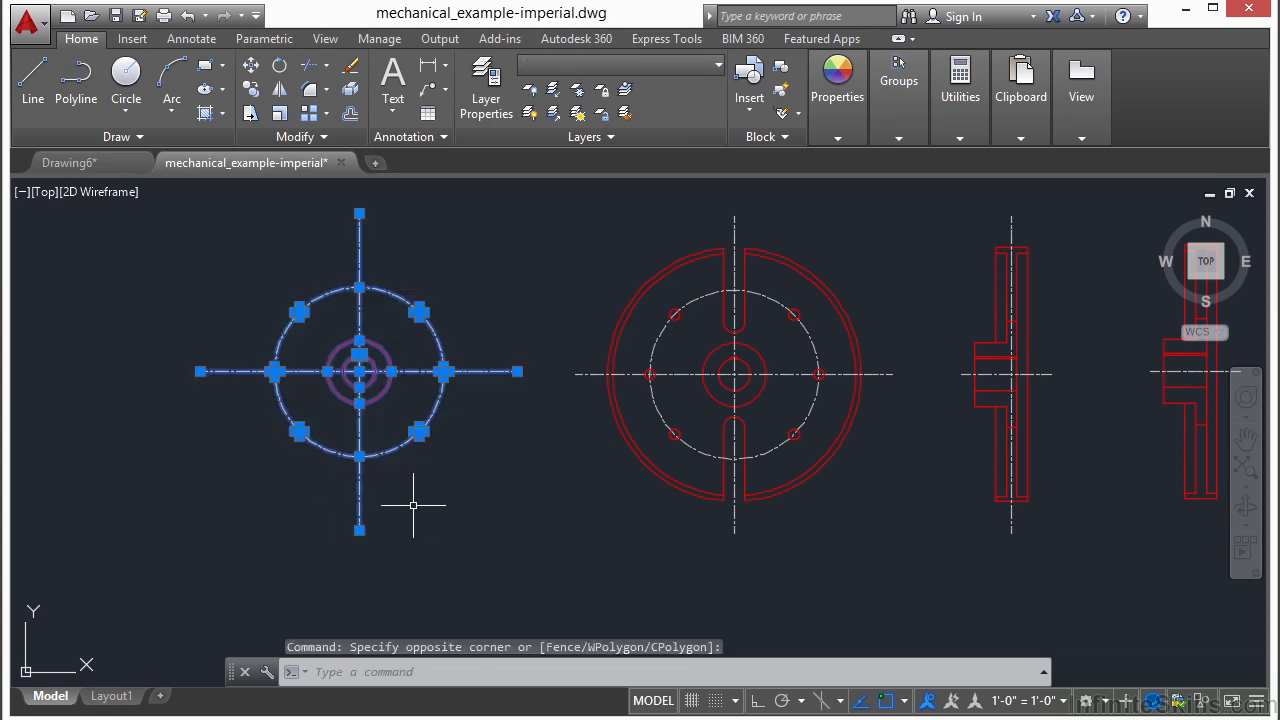
{"action": "type", "text": "copy"}
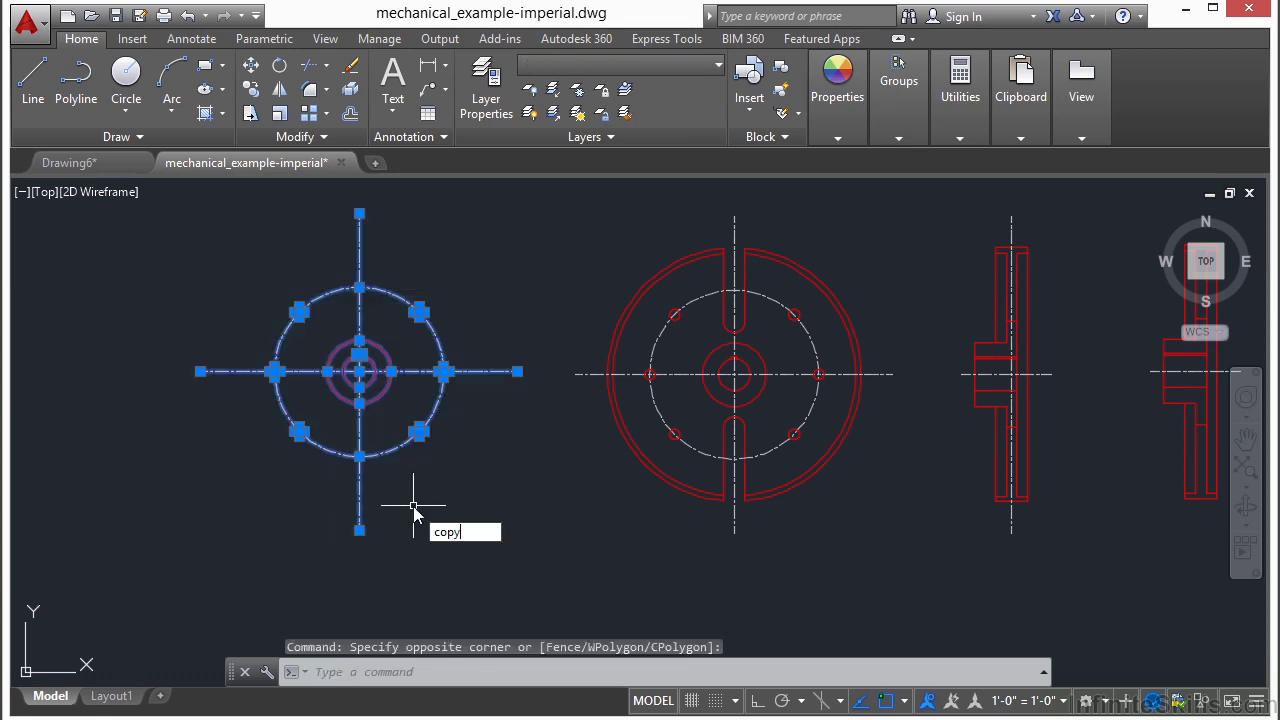
{"action": "key", "text": "Return"}
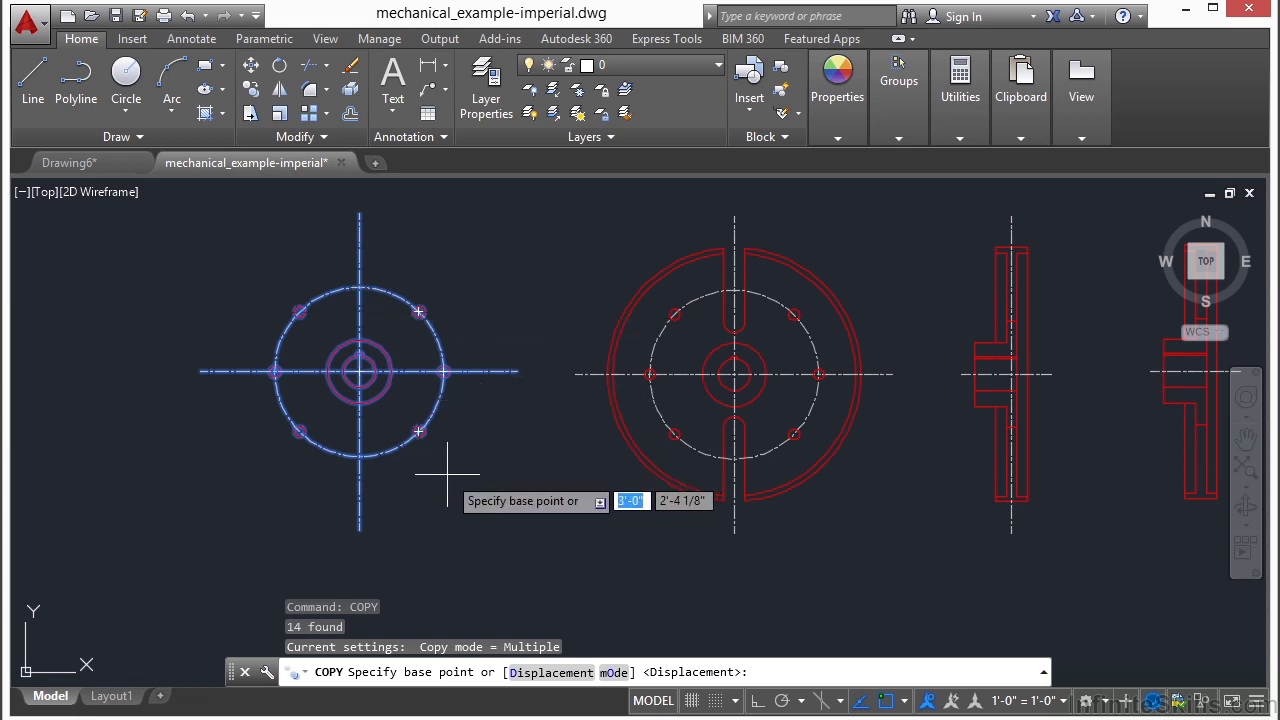
{"action": "left_click", "coordinate": [476, 428]}
{"action": "middle_click_drag", "start_coordinate": [480, 431], "coordinate": [941, 463]}
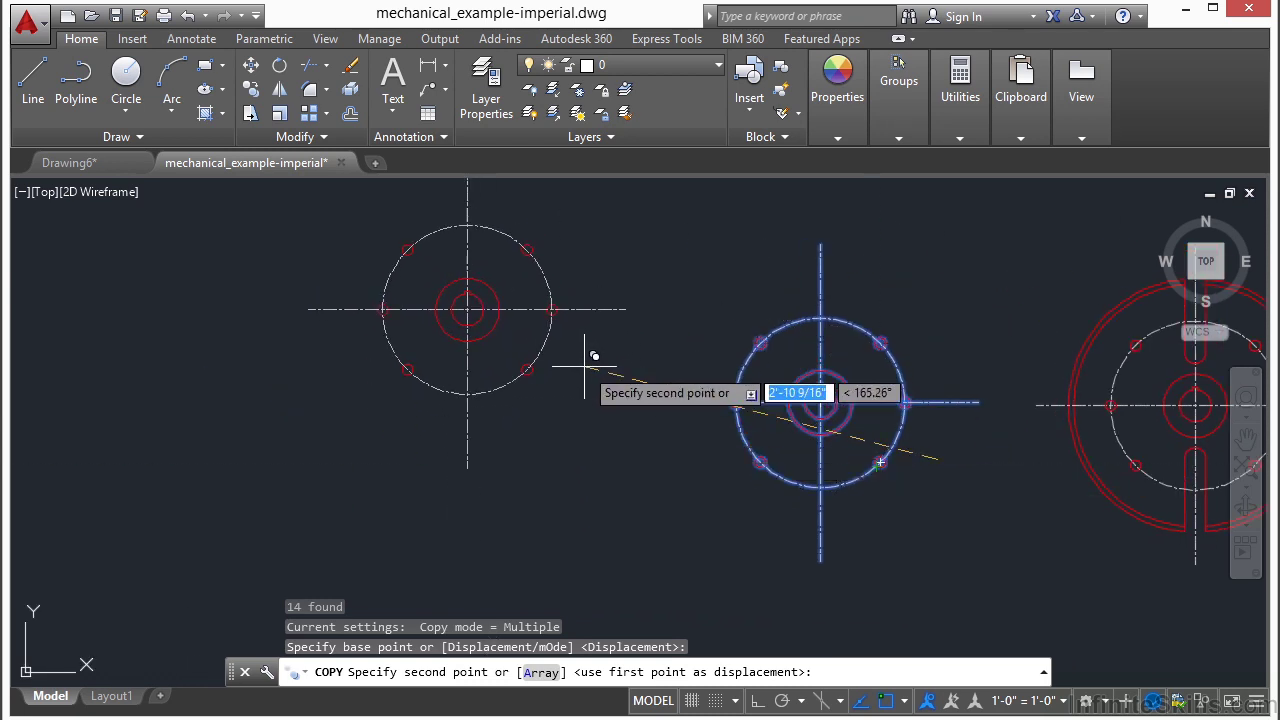
{"action": "left_click", "coordinate": [592, 356]}
{"action": "left_click", "coordinate": [389, 514]}
{"action": "left_click", "coordinate": [674, 559]}
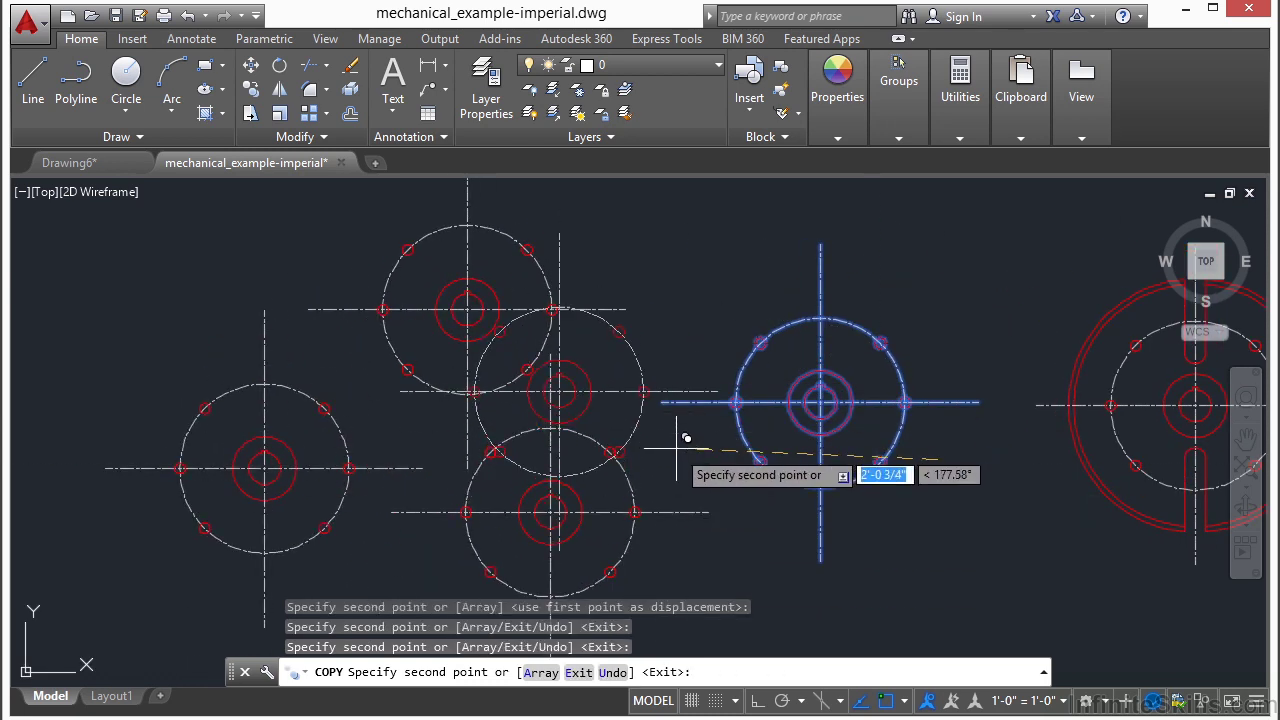
{"action": "key", "text": "Return"}
Try a Copy selection with a crossing window over the three leftmost bolt-circle copies, using deselecting windows on the lower-right one of them.
{"action": "scroll", "coordinate": [260, 445], "scroll_direction": "down", "scroll_amount": 2}
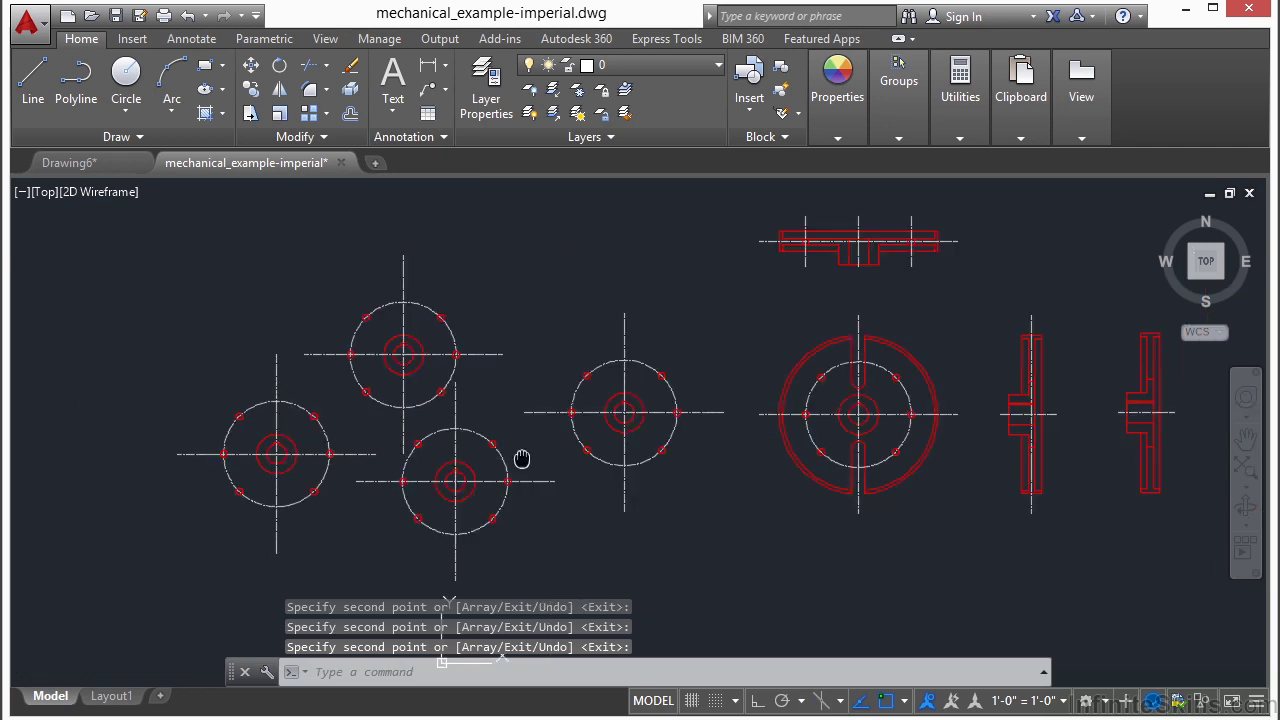
{"action": "middle_click_drag", "start_coordinate": [521, 458], "coordinate": [415, 447]}
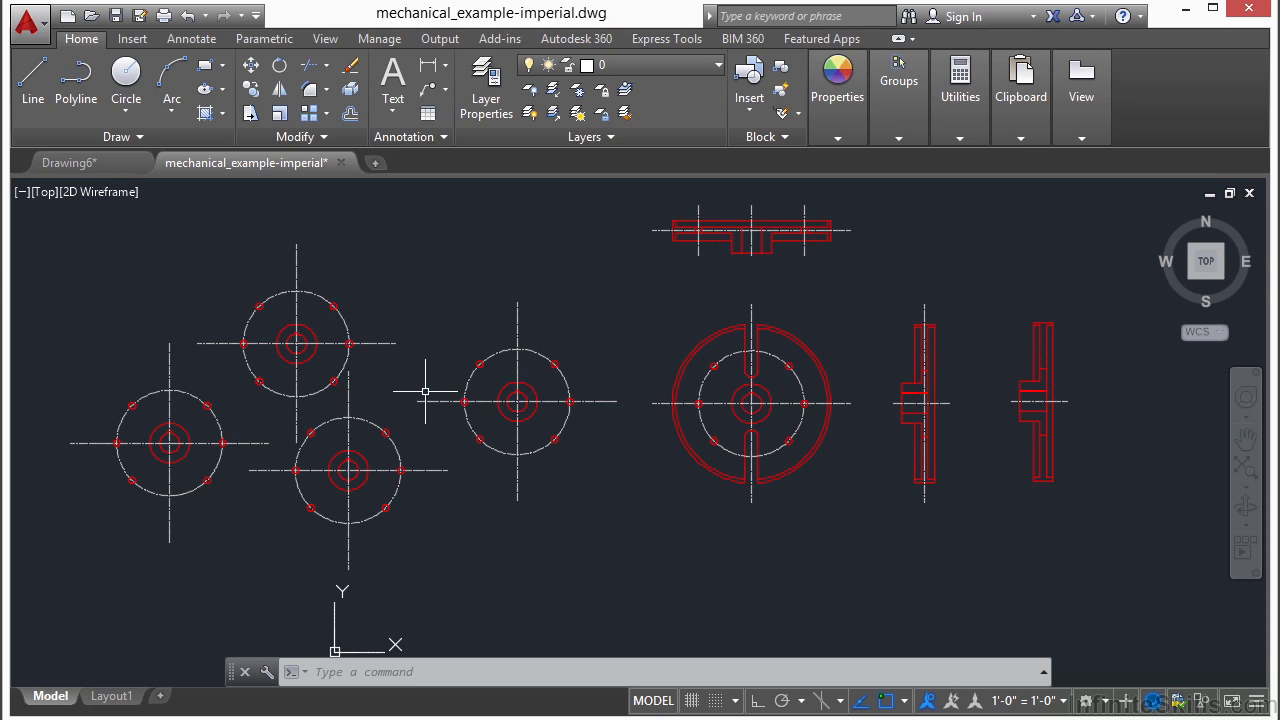
{"action": "type", "text": "copy"}
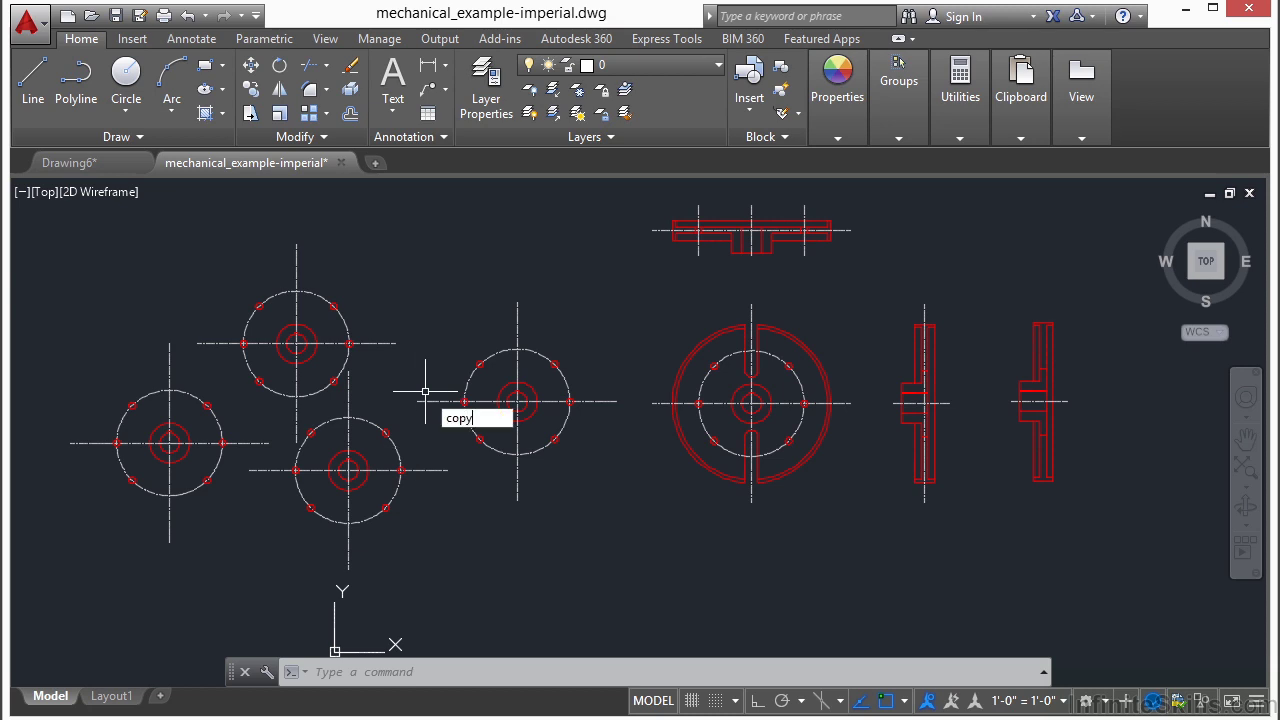
{"action": "key", "text": "Return"}
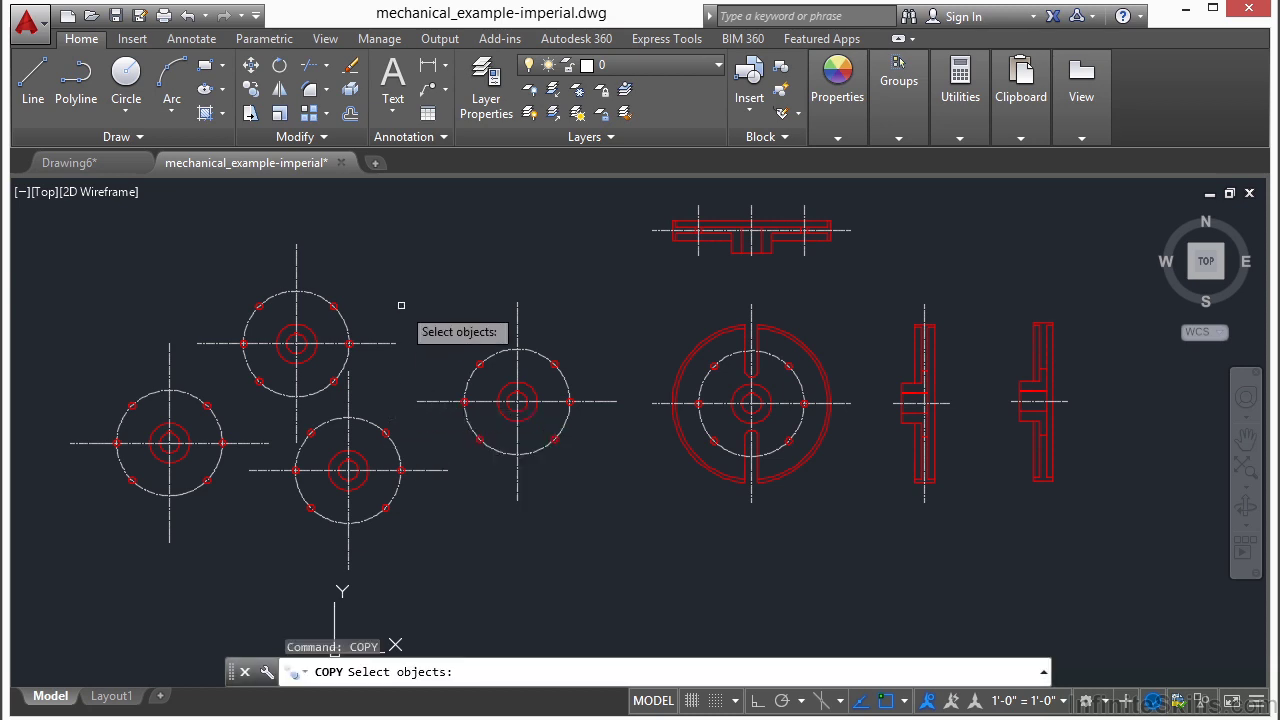
{"action": "left_click", "coordinate": [397, 258]}
{"action": "left_click", "coordinate": [116, 555]}
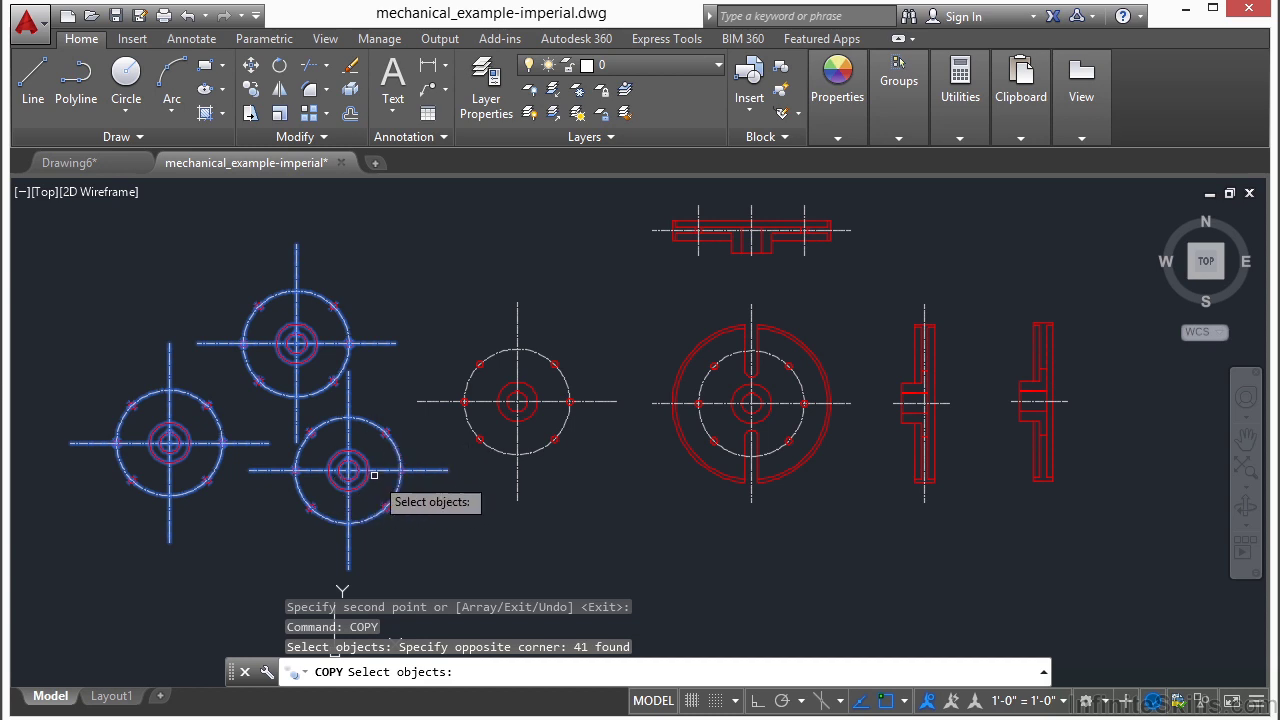
{"action": "left_click_drag", "start_coordinate": [369, 449], "coordinate": [330, 495], "text": "shift"}
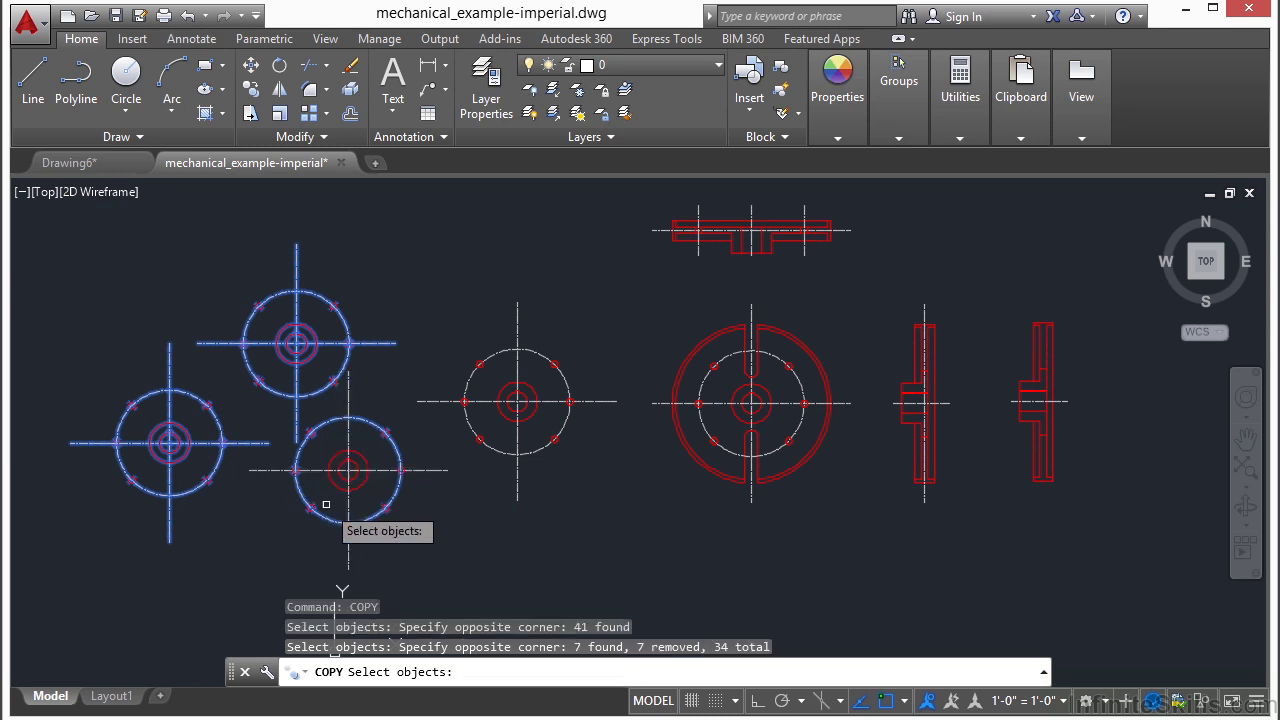
{"action": "left_click", "coordinate": [394, 440], "text": "shift"}
{"action": "left_click", "coordinate": [365, 480], "text": "shift"}
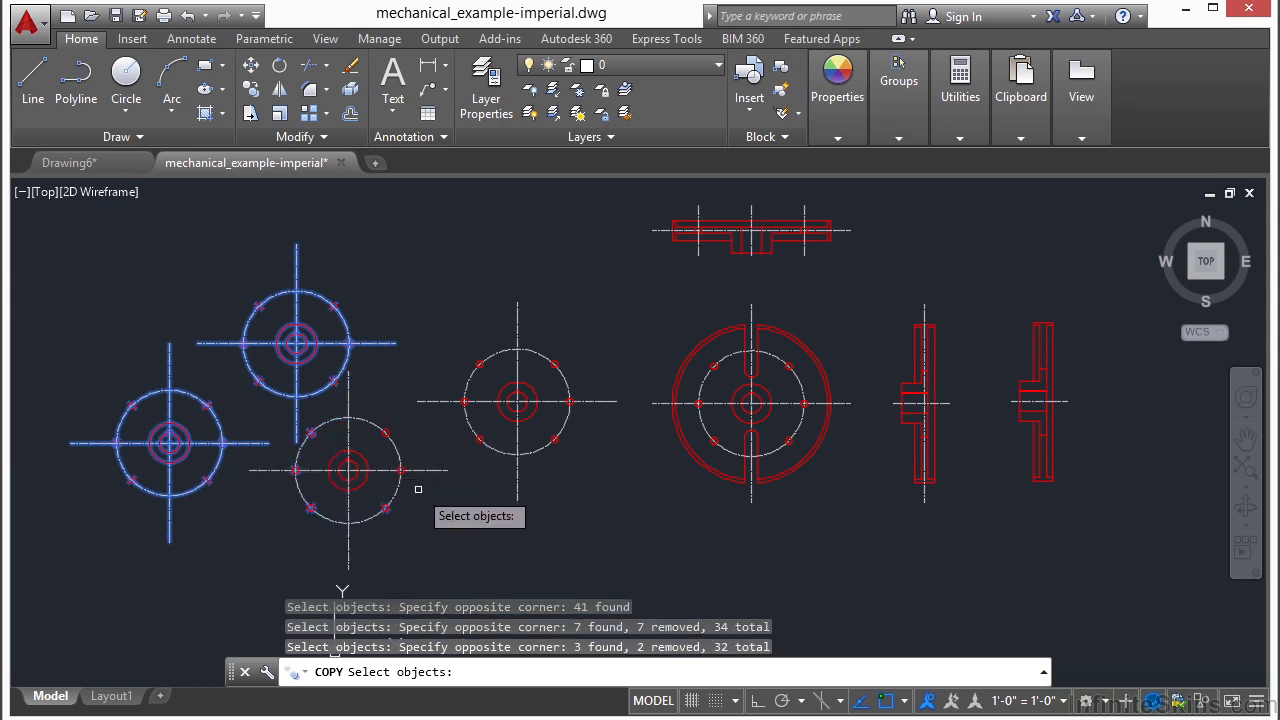
{"action": "left_click", "coordinate": [408, 487], "text": "shift"}
{"action": "left_click", "coordinate": [294, 530], "text": "shift"}
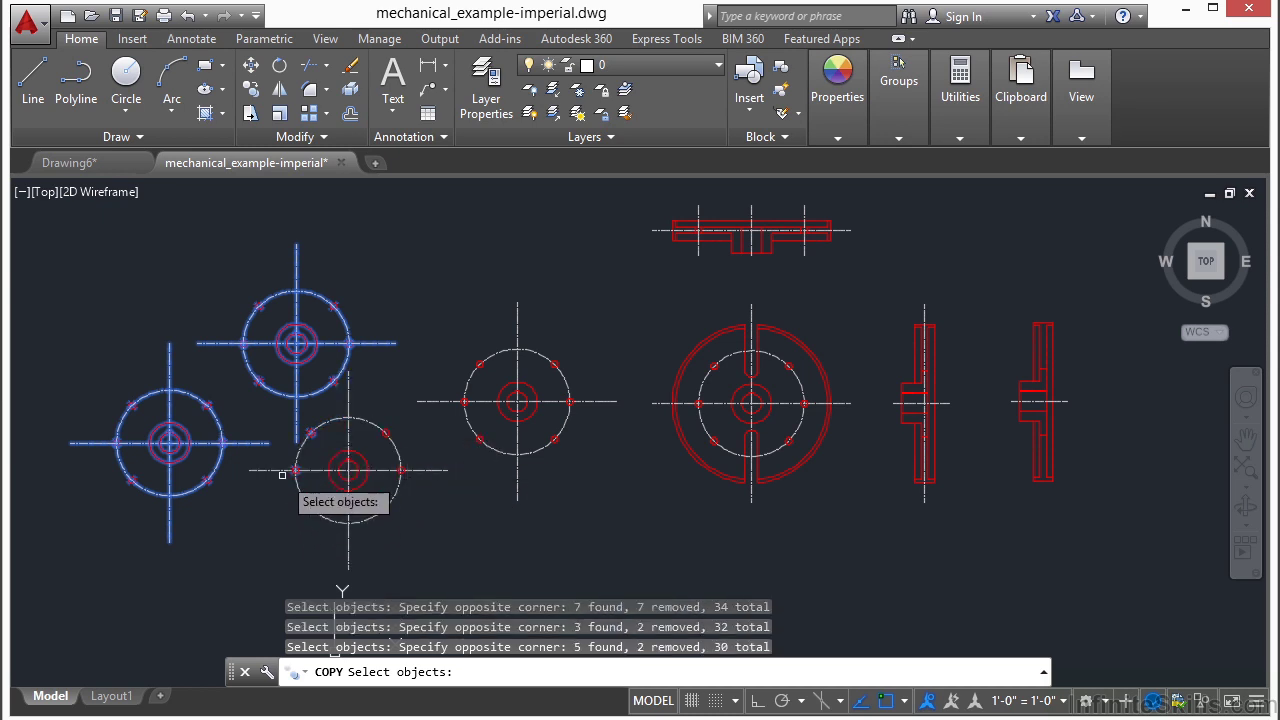
Remove the lower-right copy's last two selected holes from the Copy selection one at a time, and cancel the command.
{"action": "scroll", "coordinate": [283, 479], "scroll_direction": "up", "scroll_amount": 8}
{"action": "left_click", "coordinate": [352, 443], "text": "shift"}
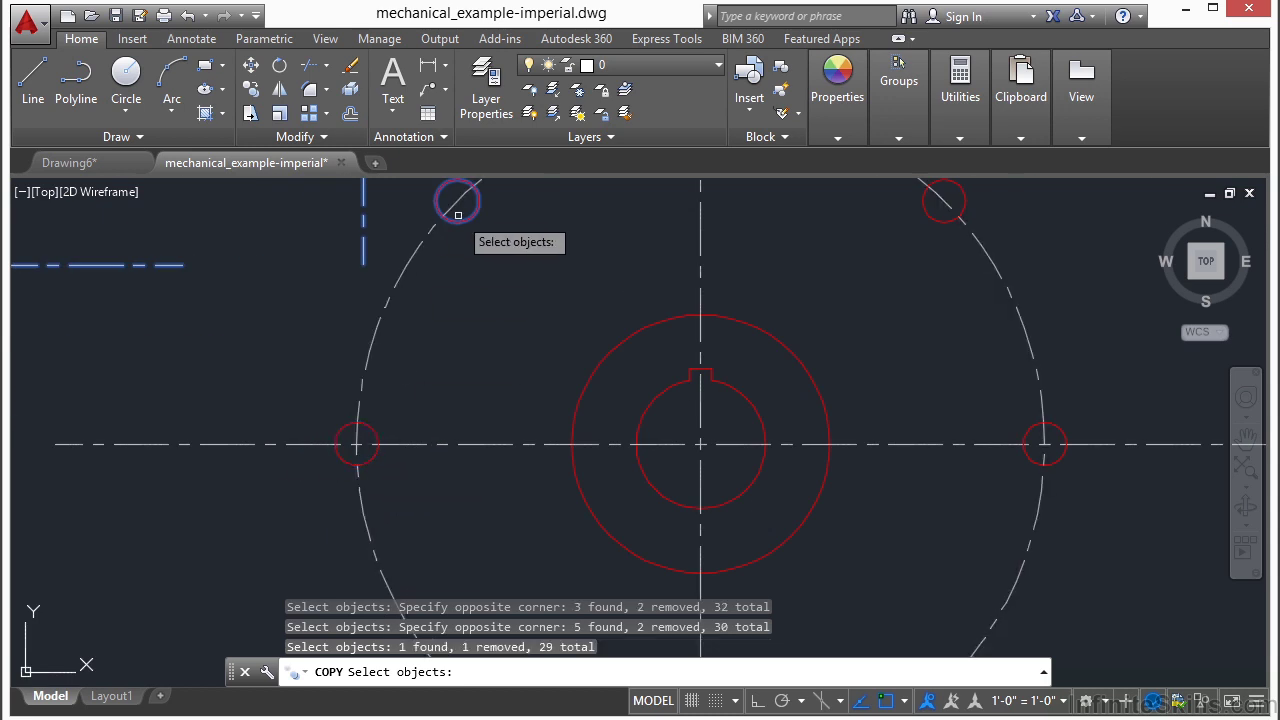
{"action": "left_click", "coordinate": [459, 220], "text": "shift"}
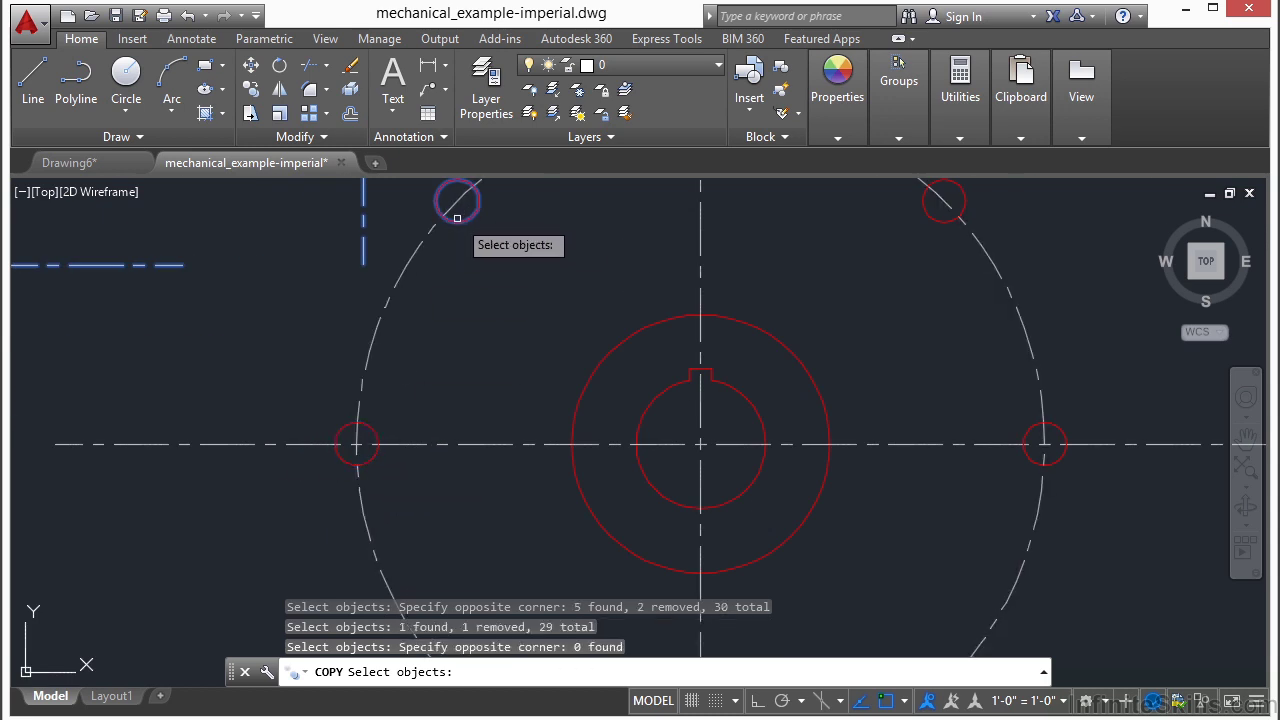
{"action": "left_click", "coordinate": [457, 218], "text": "shift"}
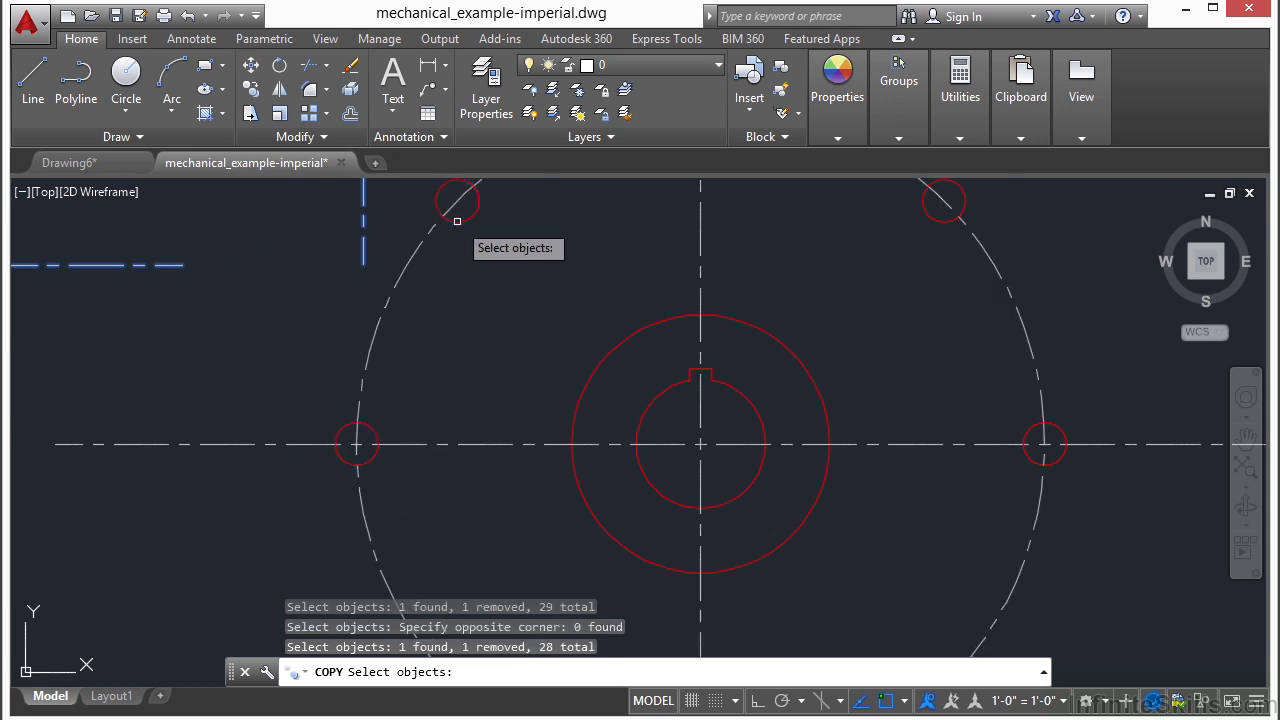
{"action": "left_click", "coordinate": [438, 324], "text": "shift"}
{"action": "left_click", "coordinate": [375, 380], "text": "shift"}
{"action": "mouse_move", "coordinate": [428, 371]}
{"action": "left_mouse_down"}
{"action": "mouse_move", "coordinate": [286, 508]}
{"action": "mouse_move", "coordinate": [421, 523]}
{"action": "mouse_move", "coordinate": [540, 400]}
{"action": "mouse_move", "coordinate": [474, 303]}
{"action": "left_mouse_up"}
{"action": "scroll", "coordinate": [479, 331], "scroll_direction": "down", "scroll_amount": 4}
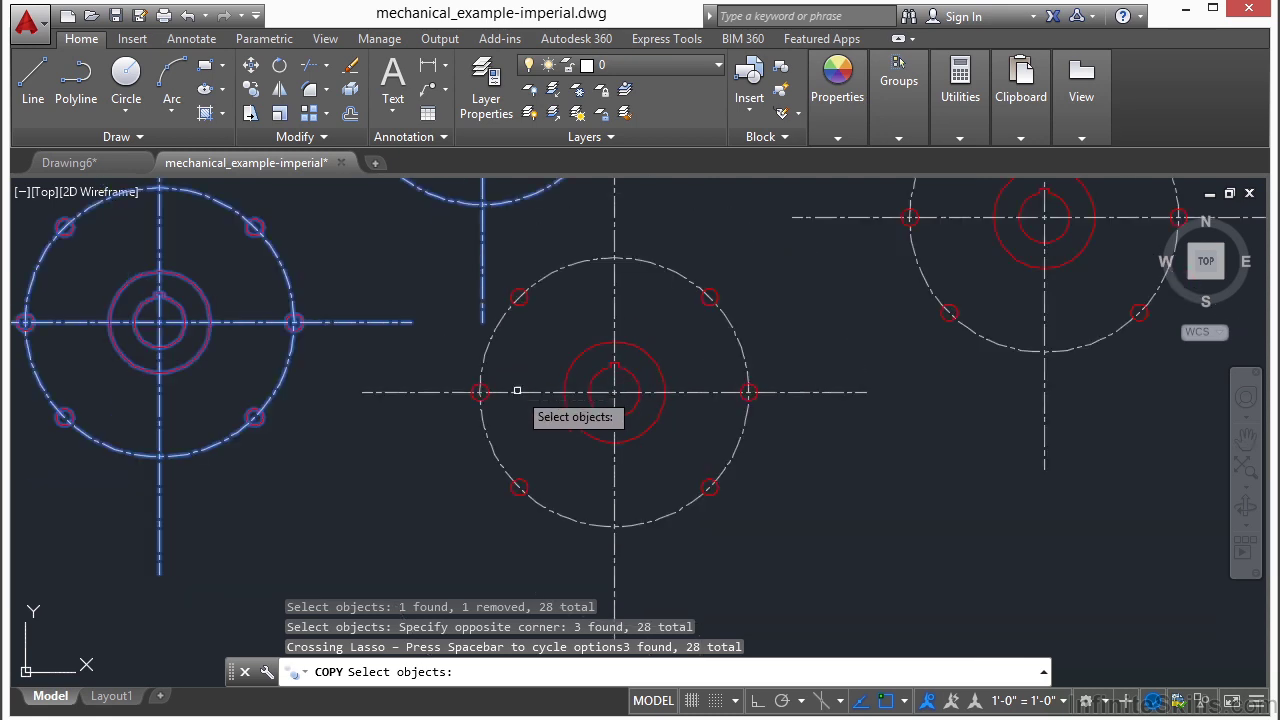
{"action": "scroll", "coordinate": [560, 365], "scroll_direction": "down", "scroll_amount": 2}
{"action": "mouse_move", "coordinate": [603, 371]}
{"action": "middle_mouse_down", "text": "shift"}
{"action": "mouse_move", "coordinate": [518, 429]}
{"action": "mouse_move", "coordinate": [606, 477]}
{"action": "mouse_move", "coordinate": [757, 514]}
{"action": "mouse_move", "coordinate": [849, 514]}
{"action": "mouse_move", "coordinate": [835, 520]}
{"action": "middle_mouse_up", "text": "shift"}
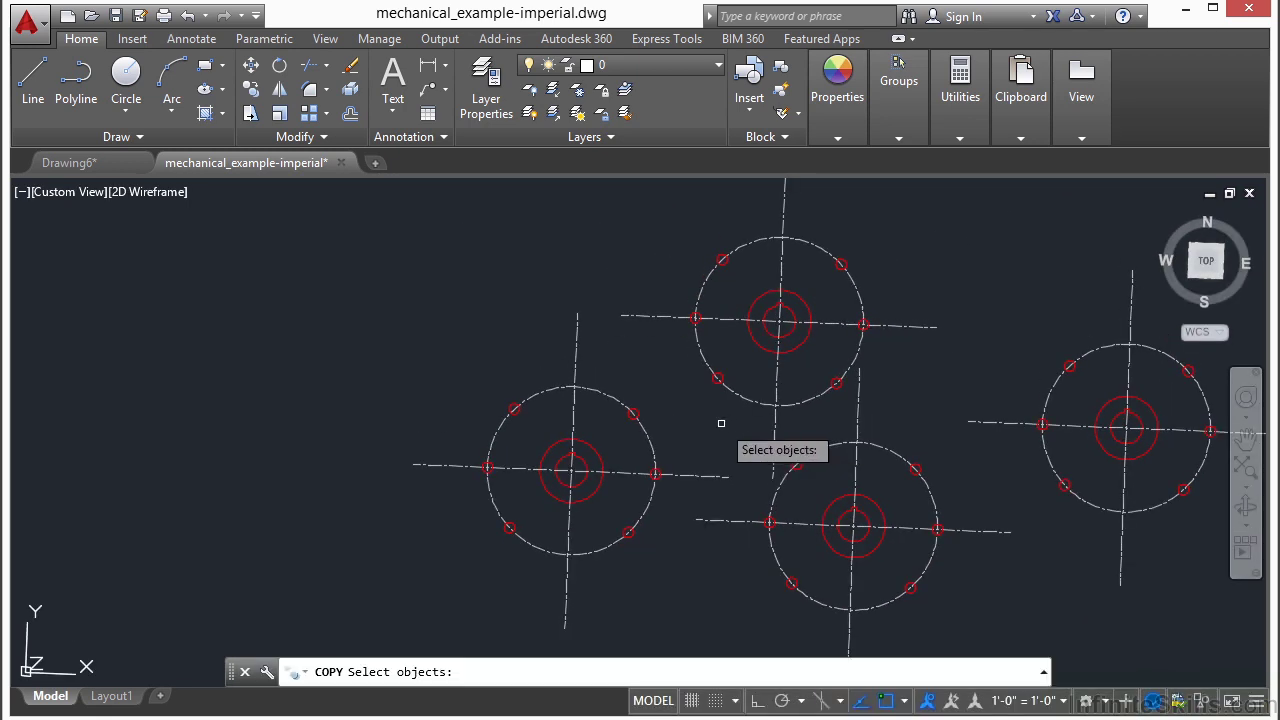
{"action": "key", "text": "Return"}
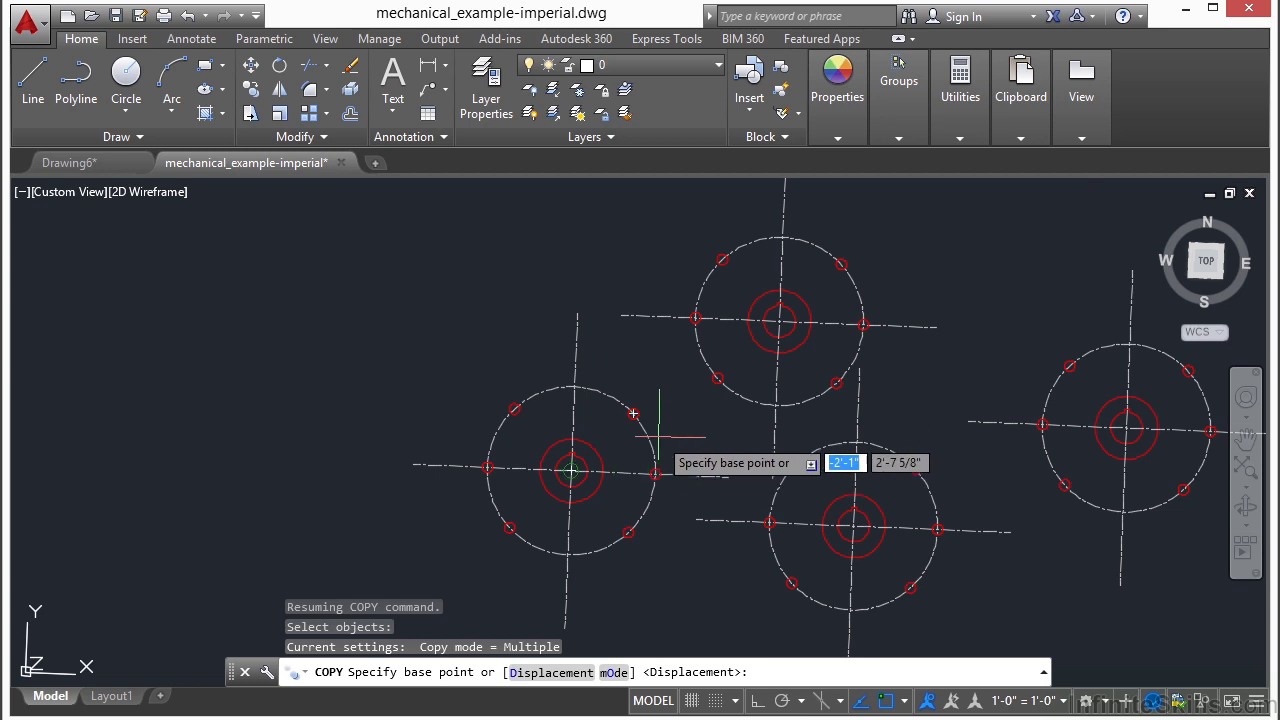
{"action": "key", "text": "Escape"}
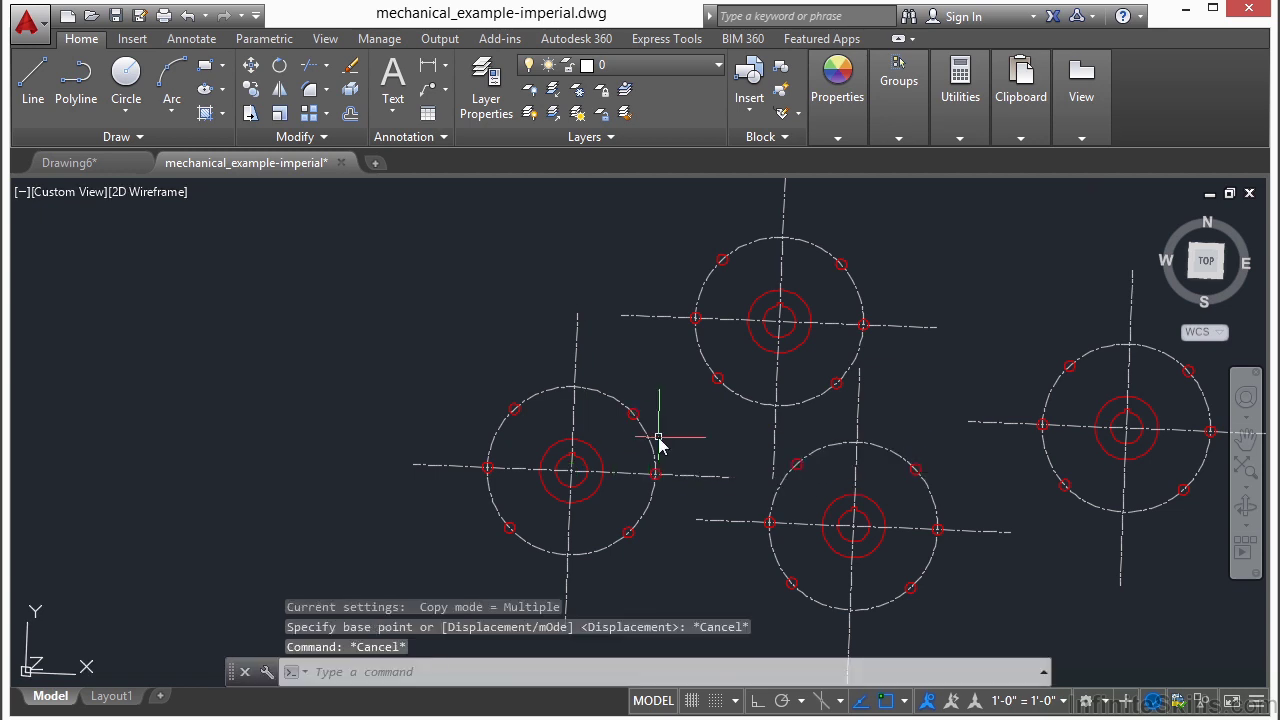